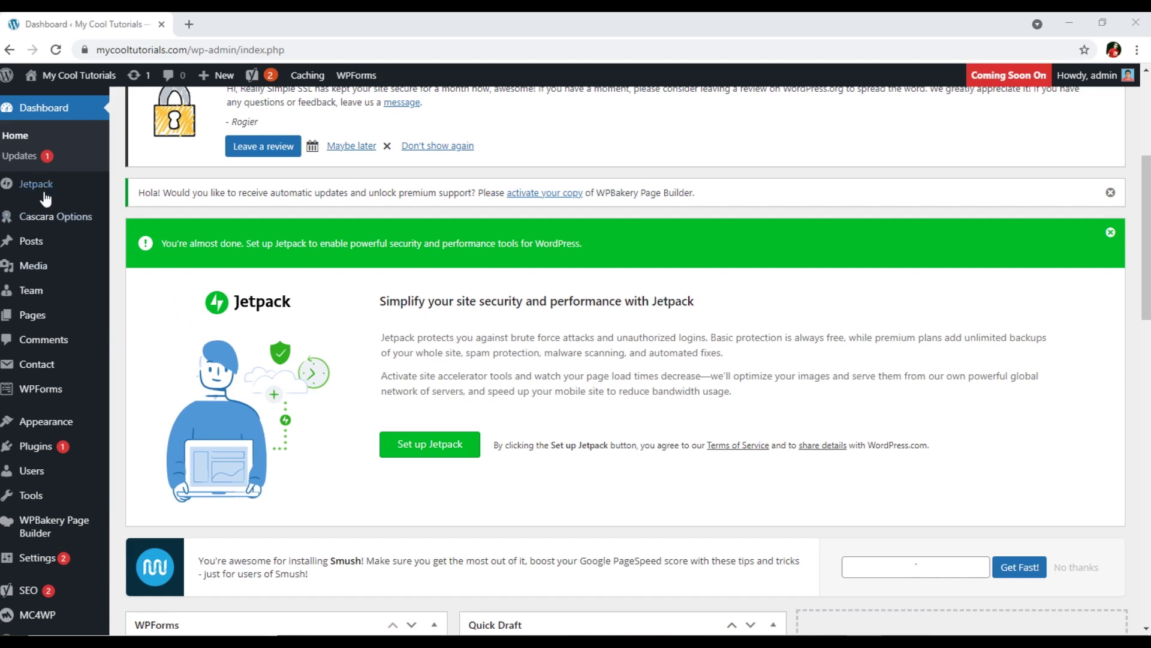
Step: Open the WPForms list of all forms and start creating a new form
mouse_move(45, 396)
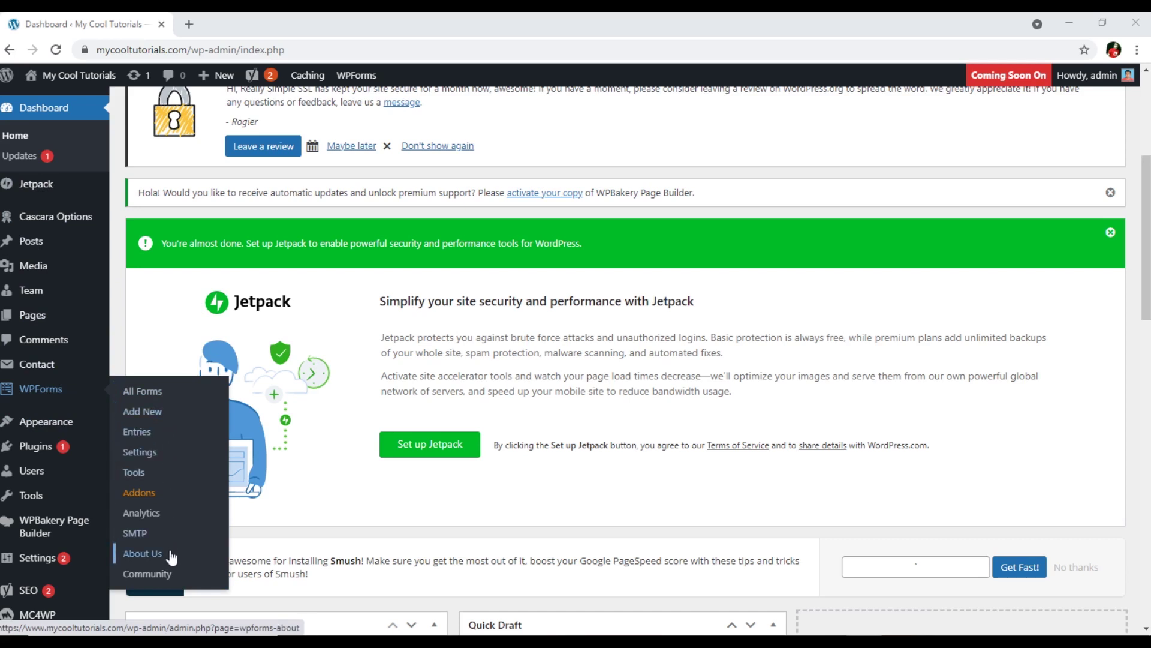
click(169, 399)
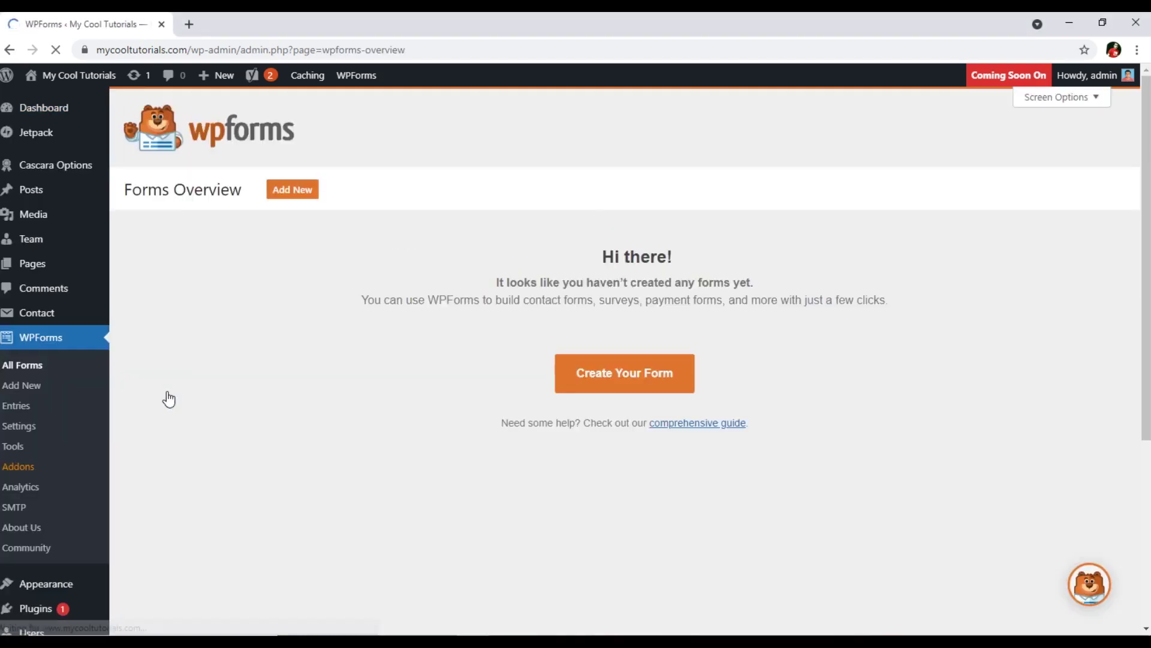
scroll(292, 356, down, 1)
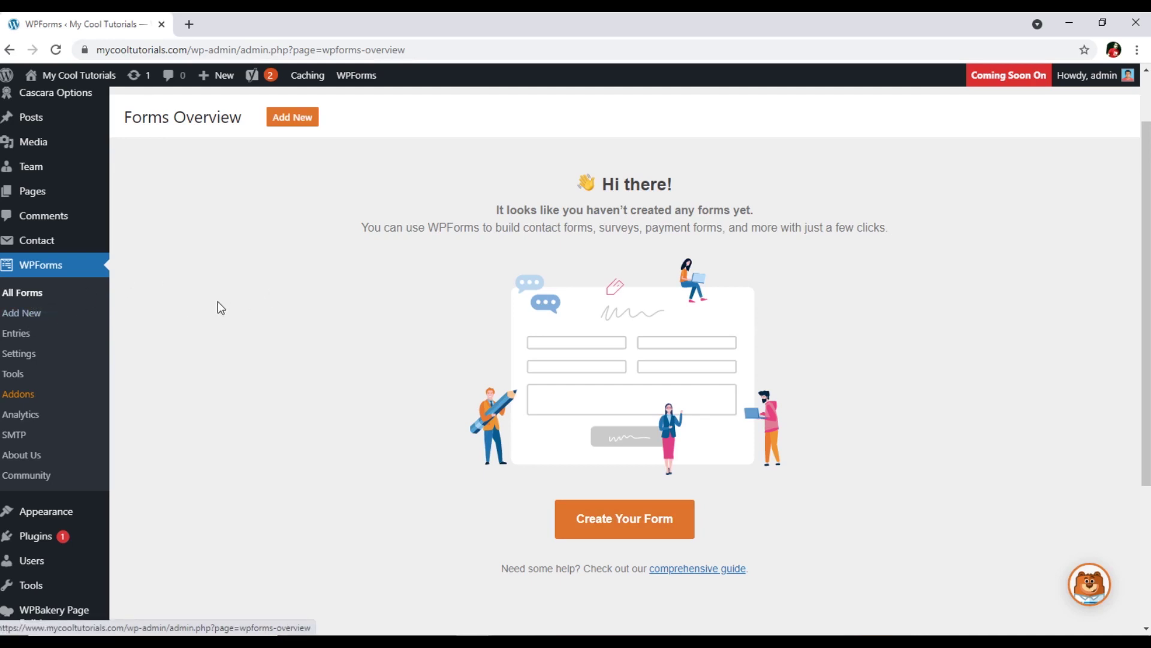
click(616, 528)
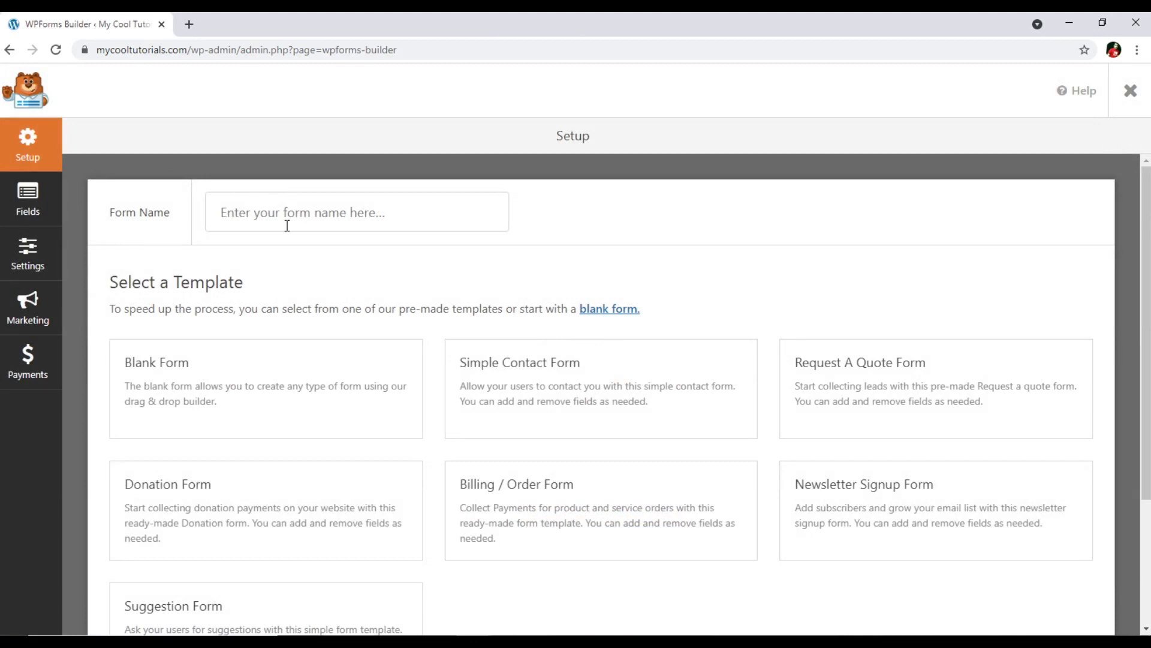
Step: Name the new form "Contact Form"
click(345, 211)
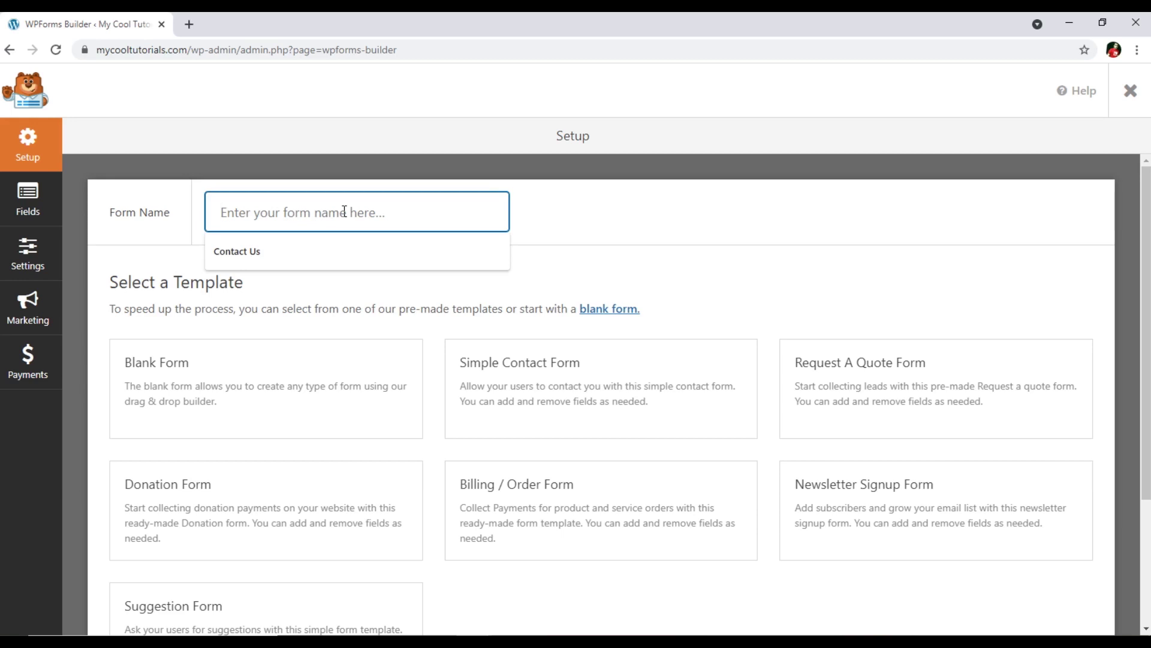
click(572, 218)
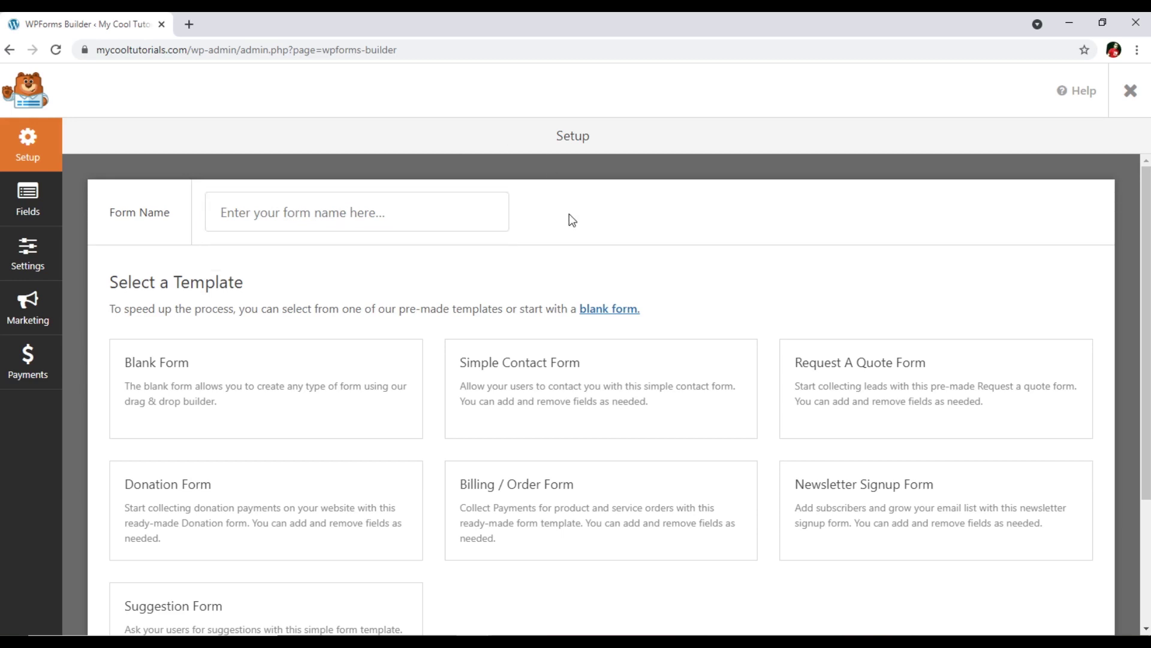
click(451, 209)
text(Co)
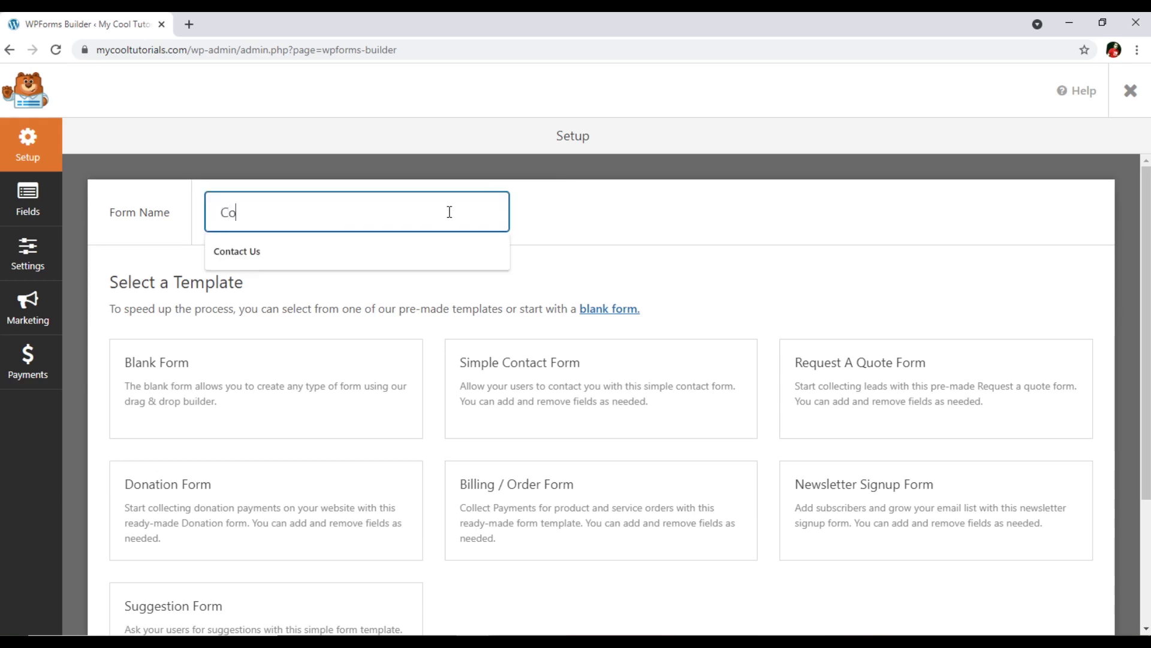
text(ntact Form)
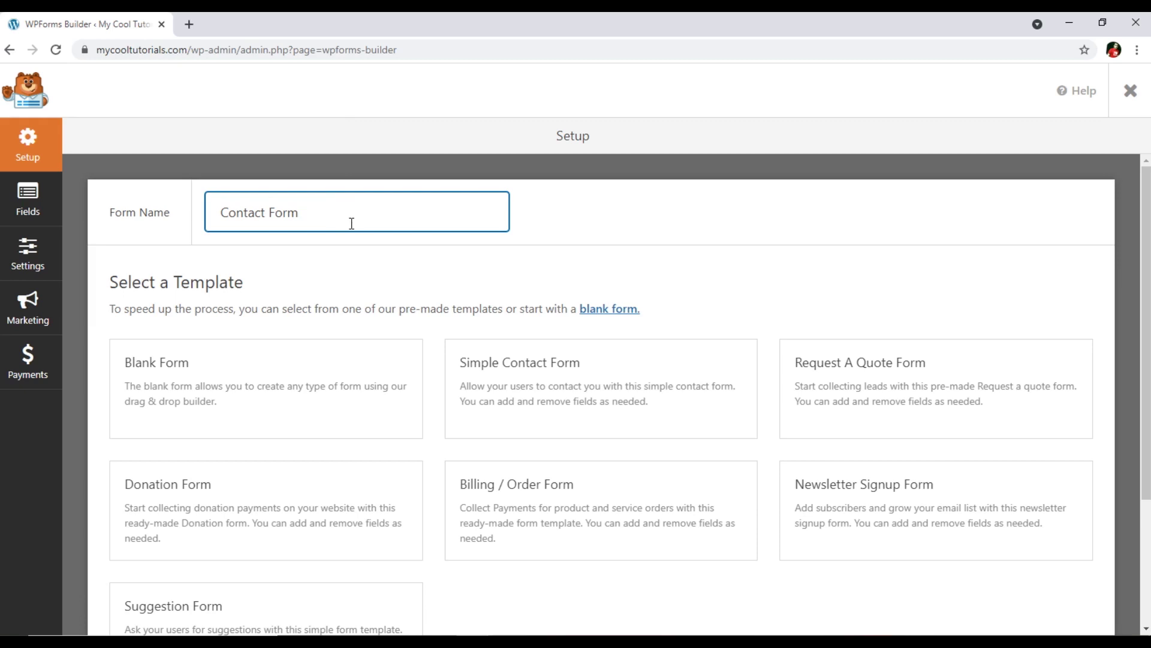
Step: Review the available form templates and create the form from the Simple Contact Form template
scroll(347, 221, down, 1)
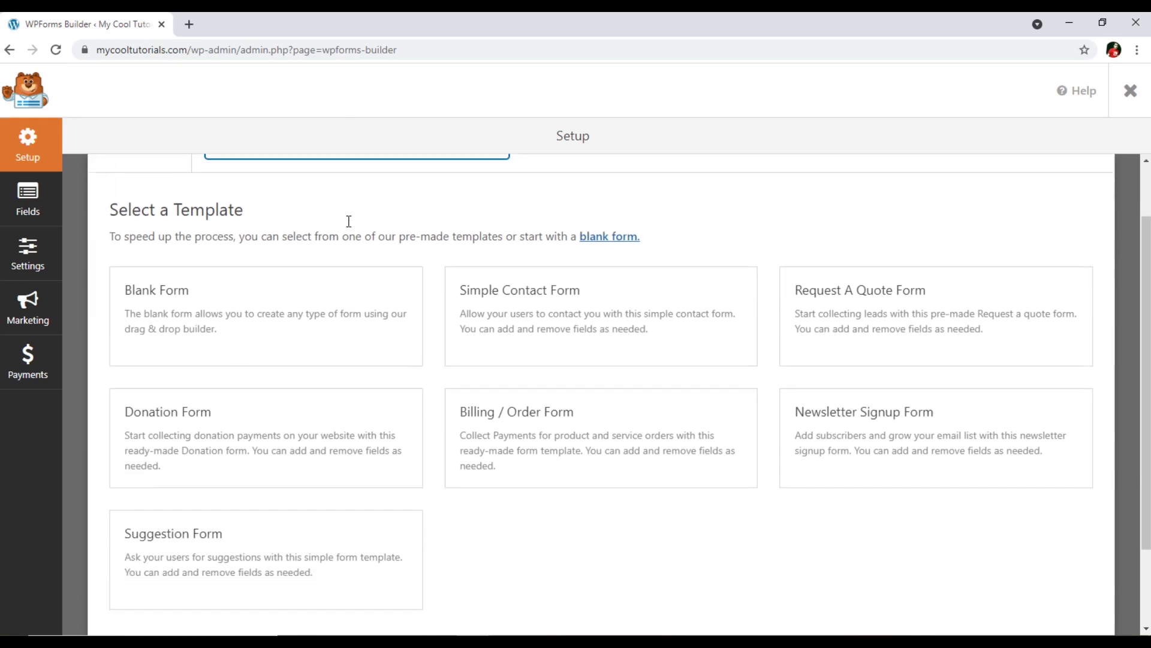
scroll(282, 276, up, 1)
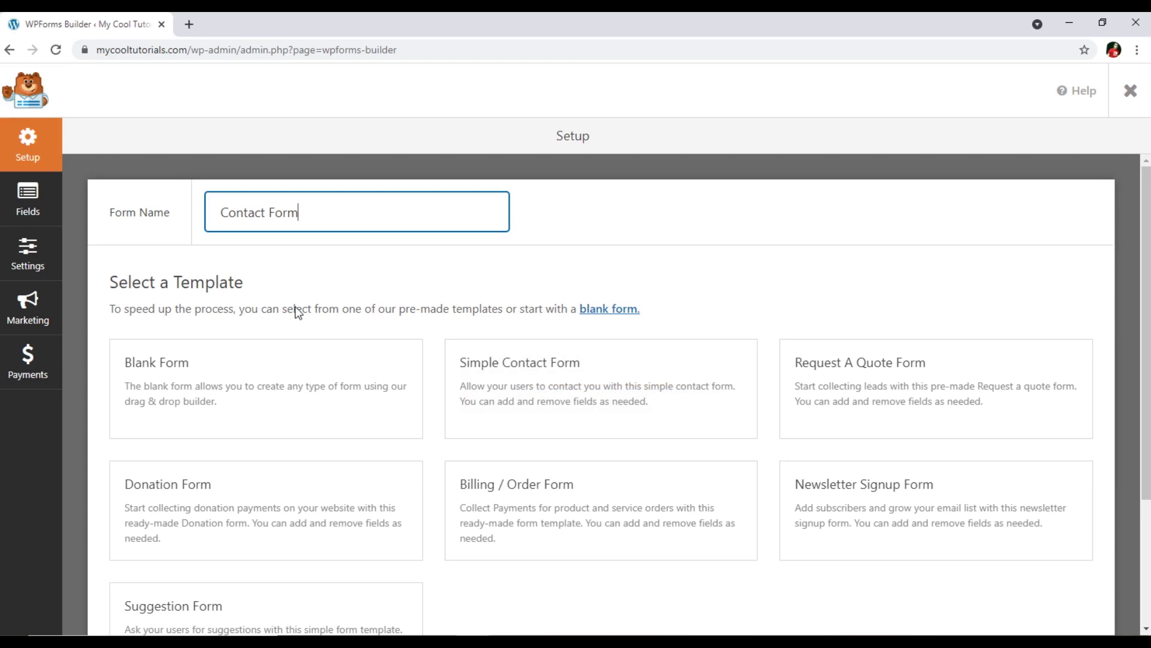
scroll(295, 307, down, 1)
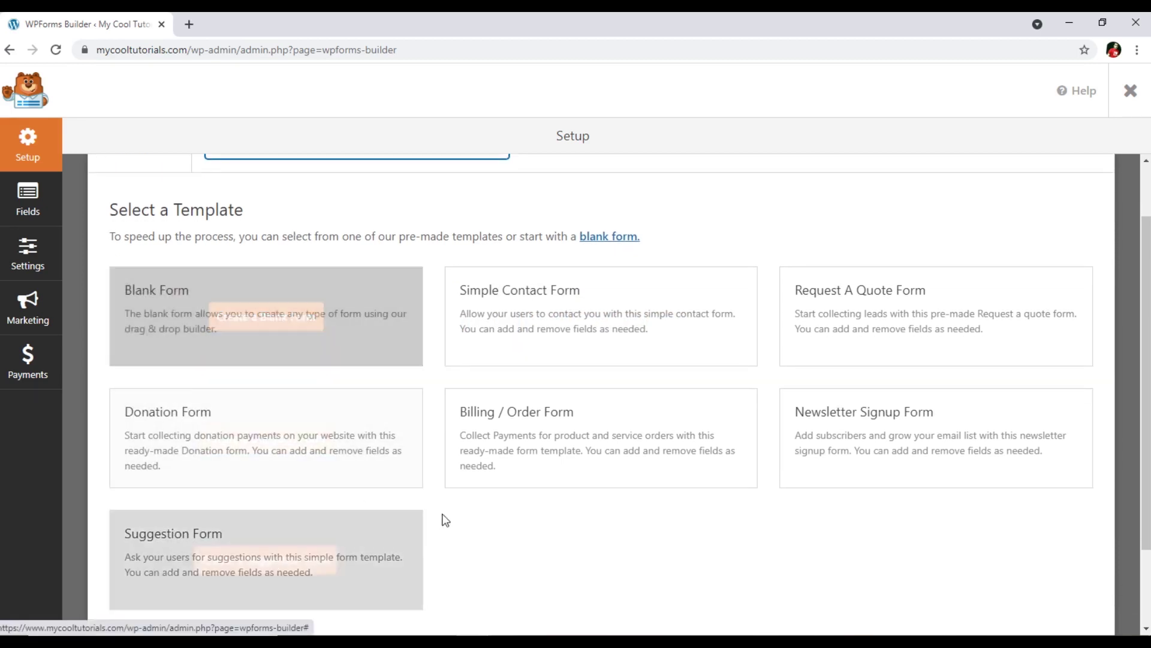
mouse_move(300, 335)
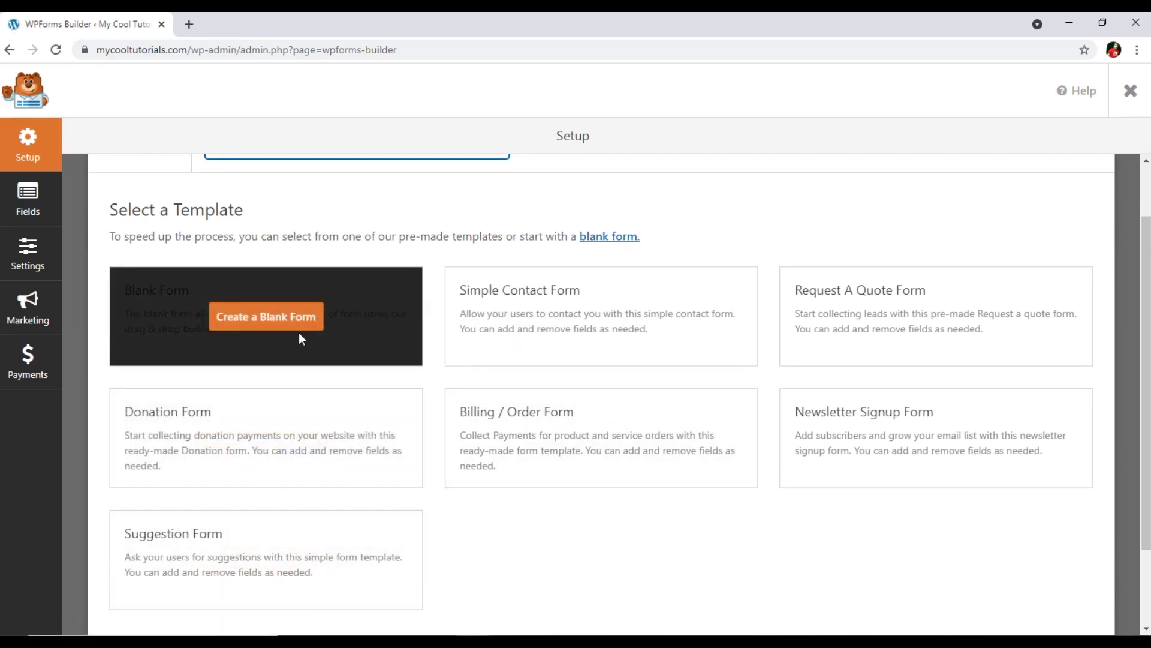
mouse_move(522, 318)
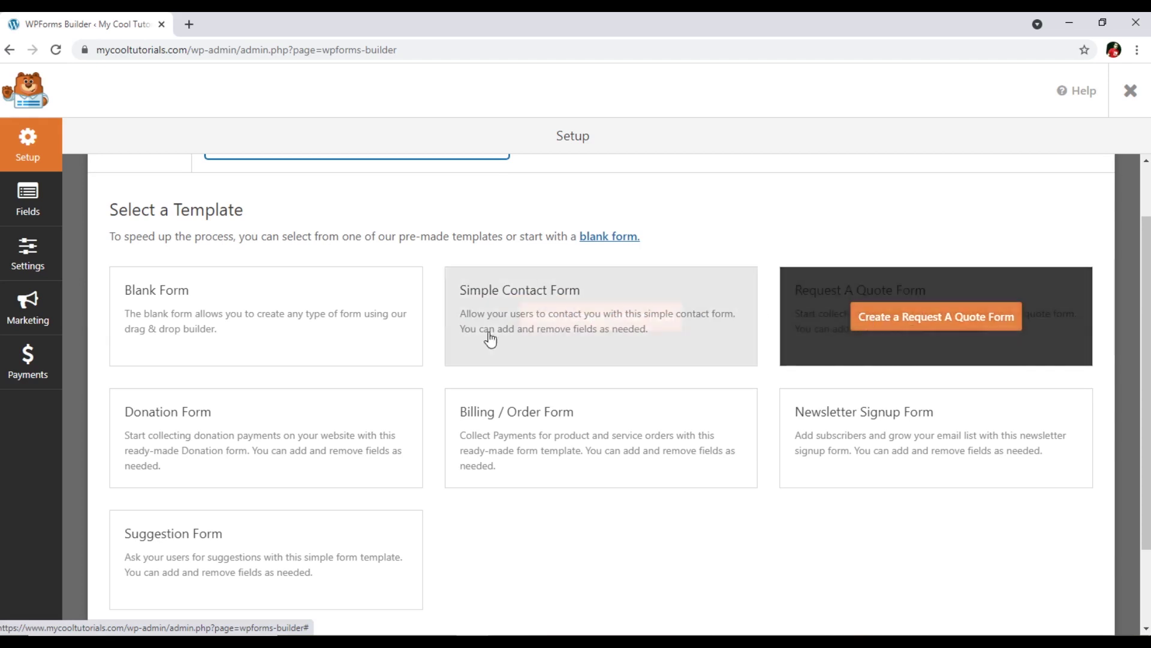
mouse_move(586, 452)
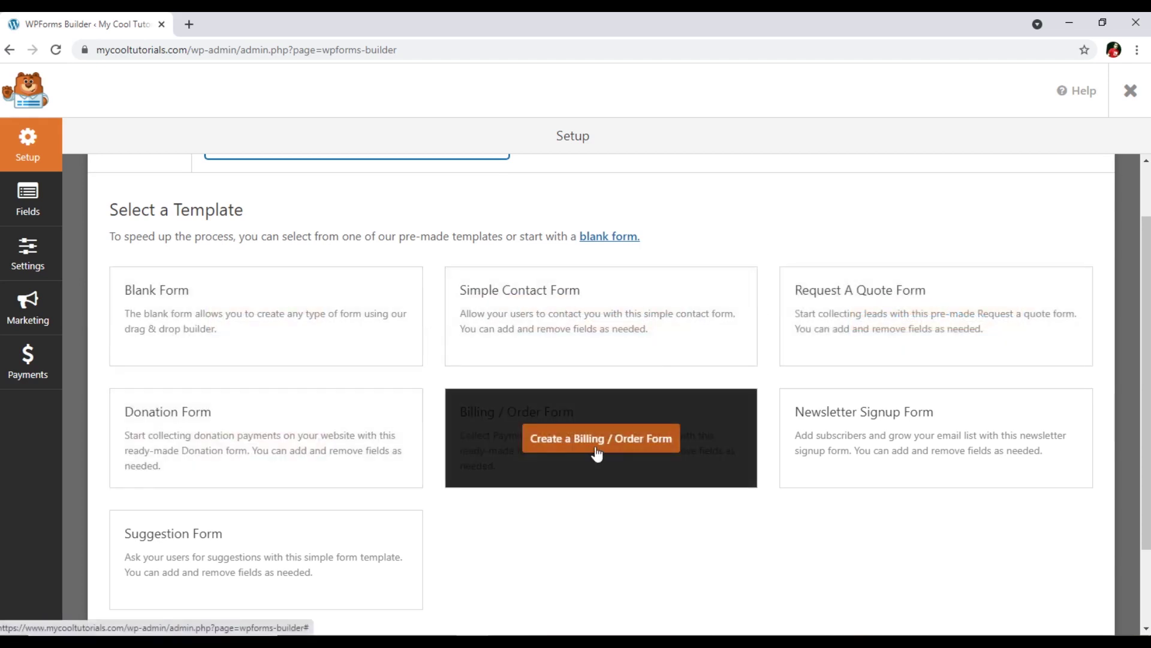
mouse_move(809, 442)
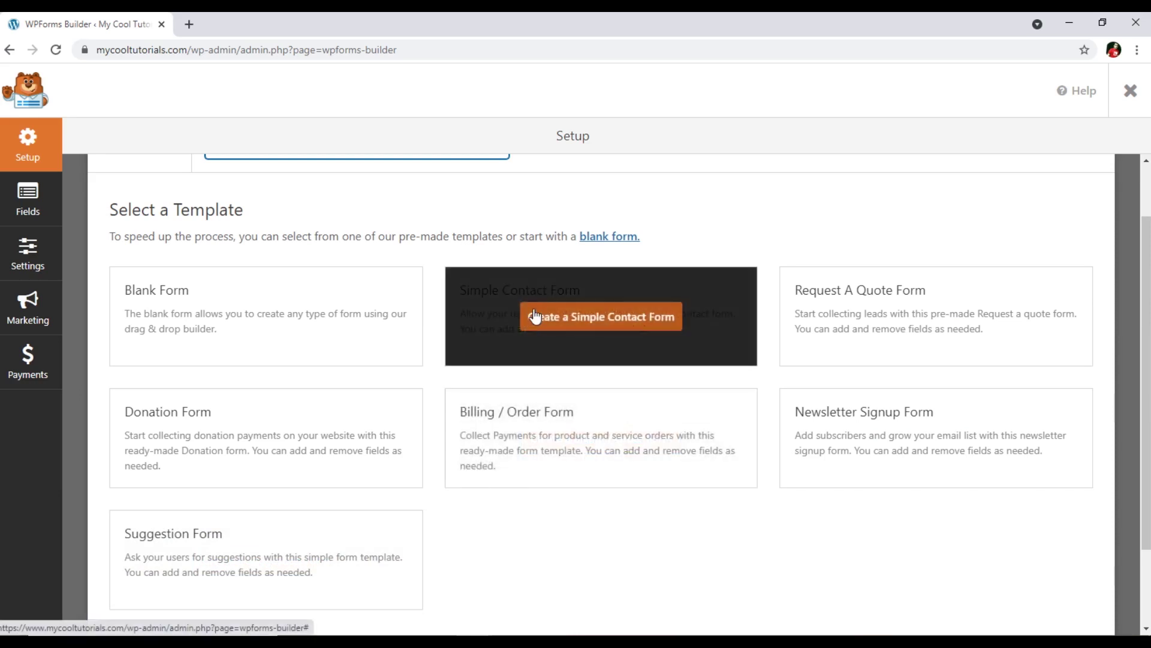
click(580, 324)
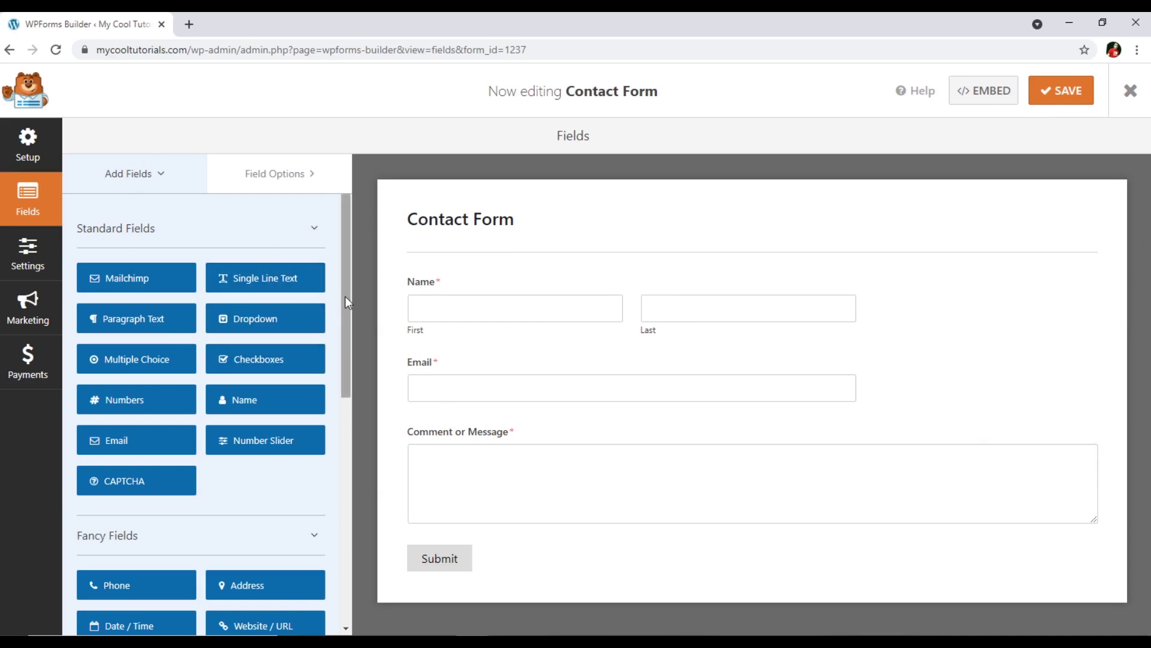
Step: Add a Phone field from the Fancy Fields to the contact form and place it between Name and Email
mouse_move(344, 296)
mouse_down()
mouse_move(344, 426)
mouse_move(343, 294)
mouse_up()
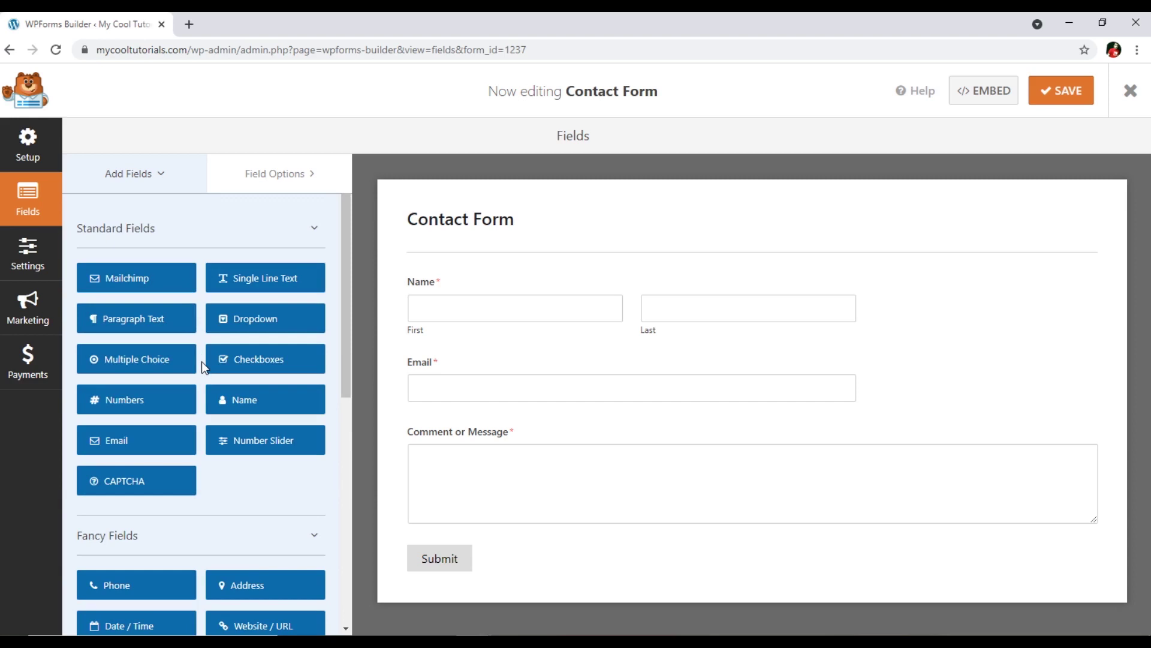
mouse_move(345, 353)
mouse_down()
mouse_move(344, 536)
mouse_move(344, 336)
mouse_up()
drag(343, 362, 337, 327)
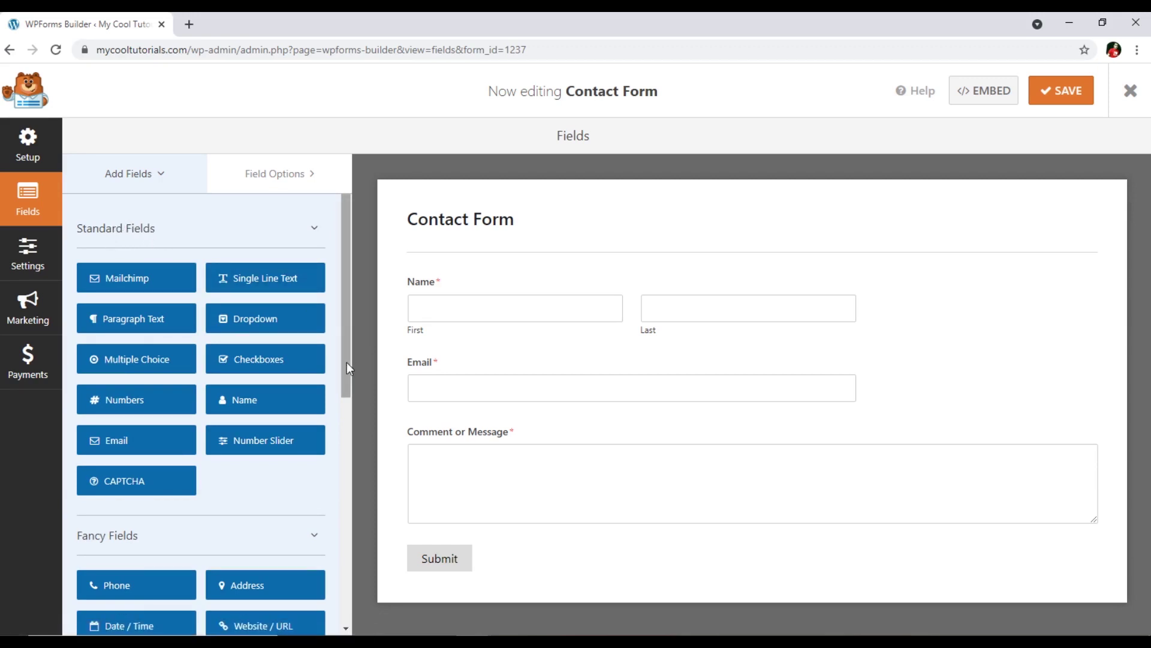
scroll(260, 432, down, 5)
scroll(310, 400, down, 3)
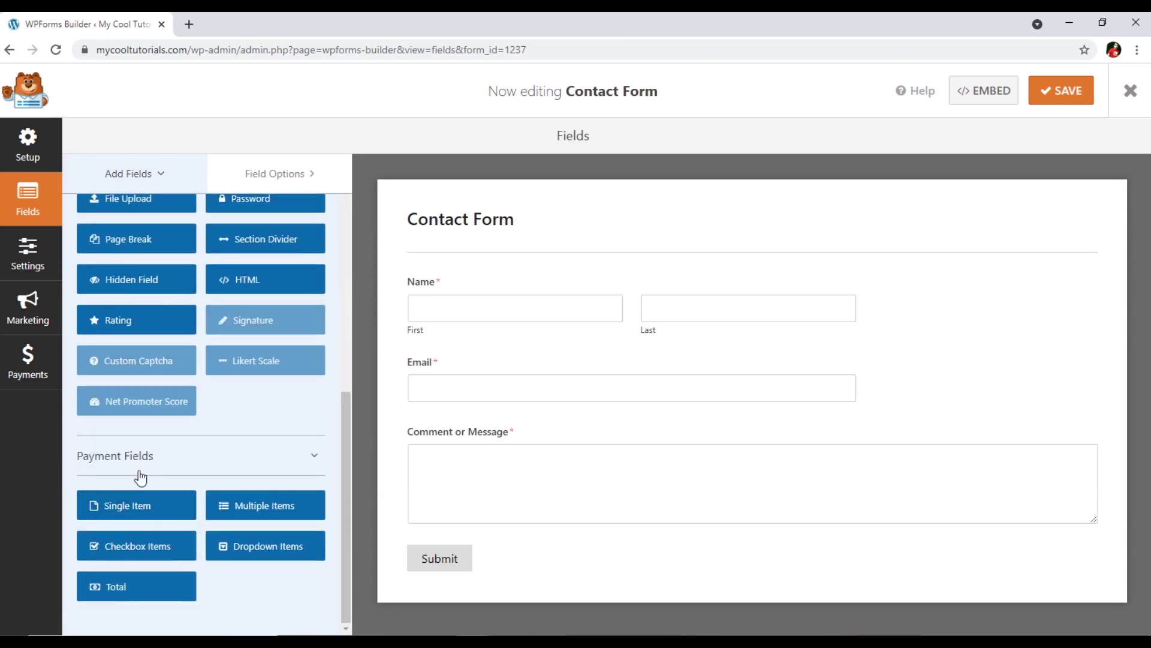
scroll(177, 465, up, 2)
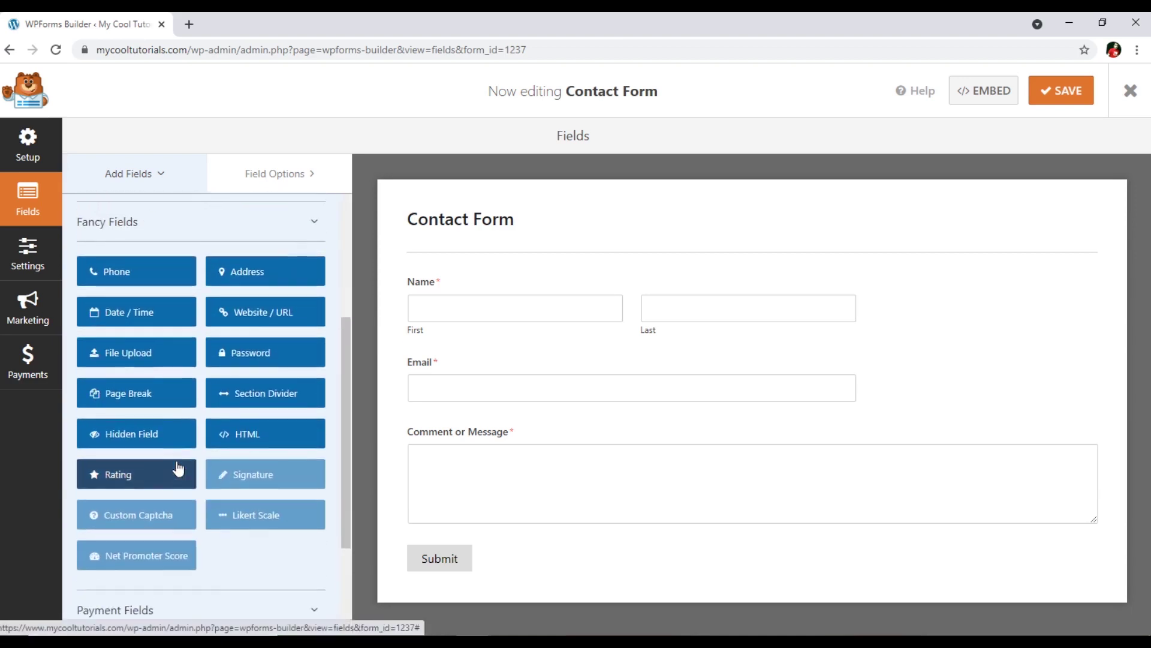
scroll(175, 468, up, 1)
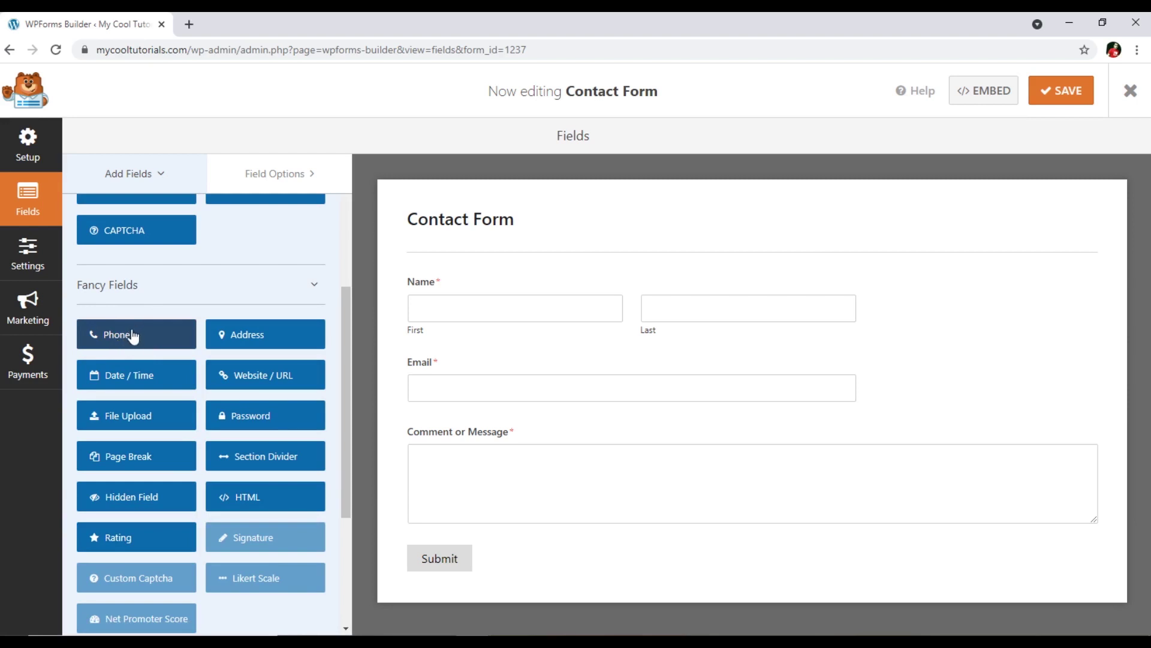
drag(133, 328, 463, 427)
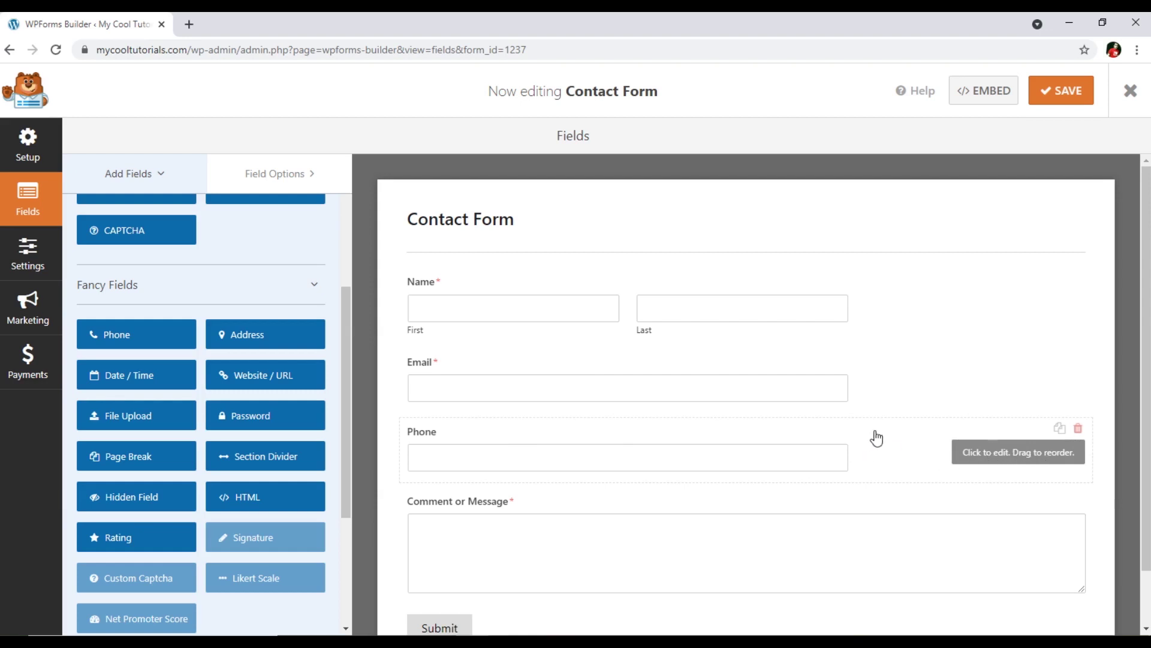
mouse_move(920, 447)
mouse_down()
mouse_move(925, 375)
mouse_move(923, 451)
mouse_up()
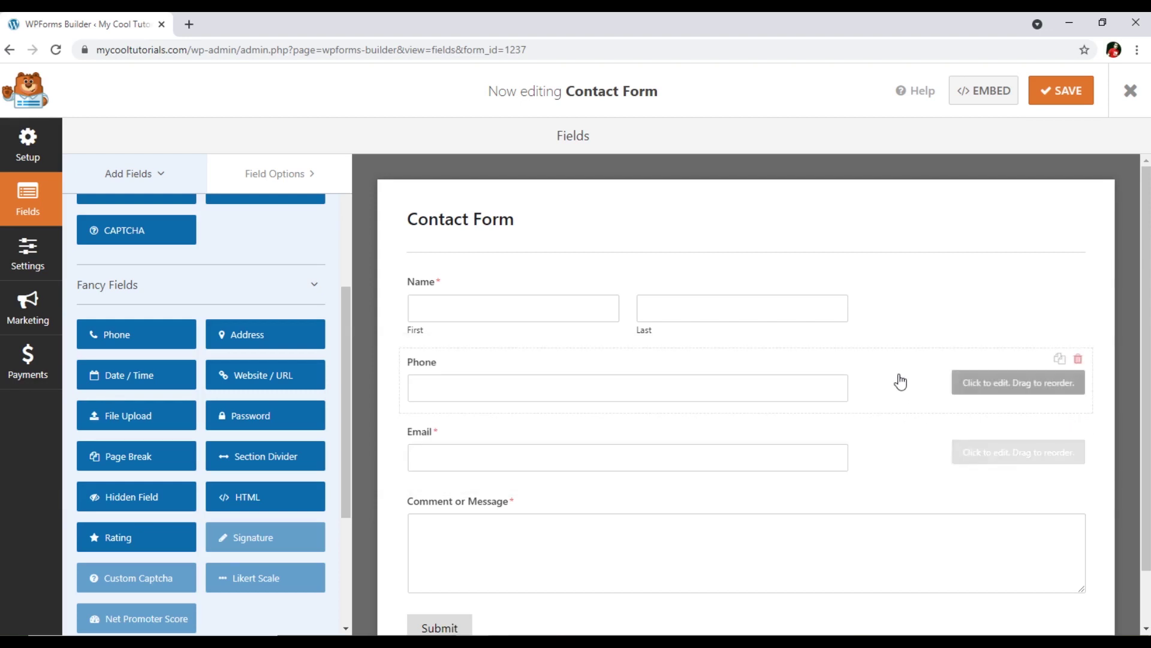
Step: Change the Phone field's label to "Phone Number" and give it the description "Phone Number Here"
click(995, 390)
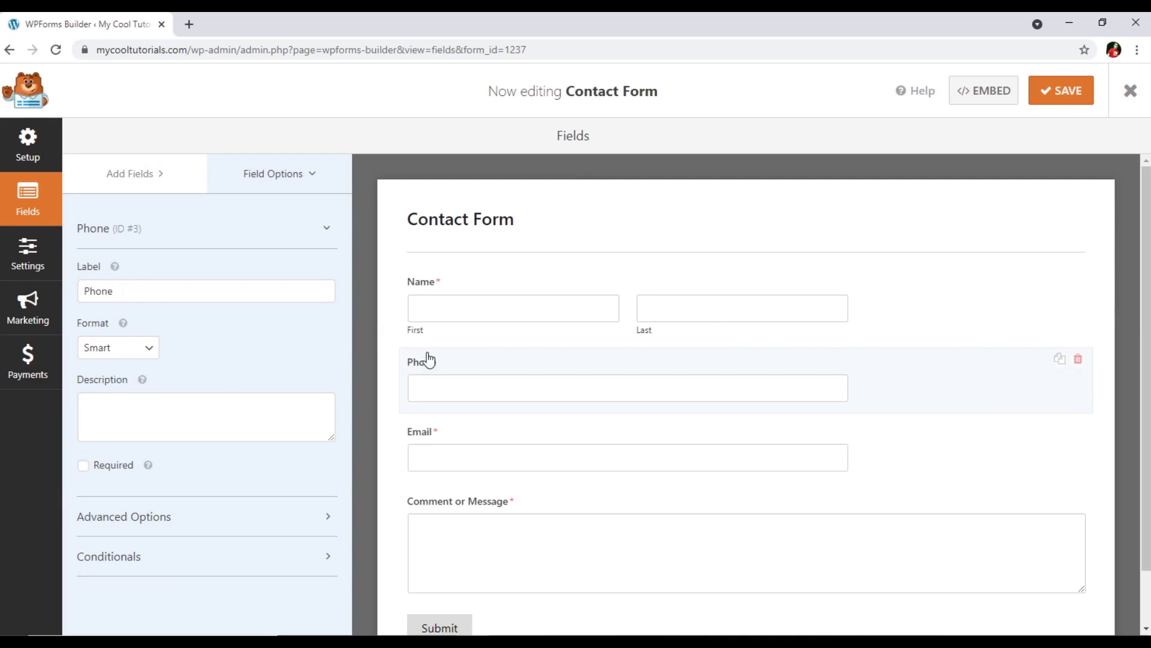
click(145, 294)
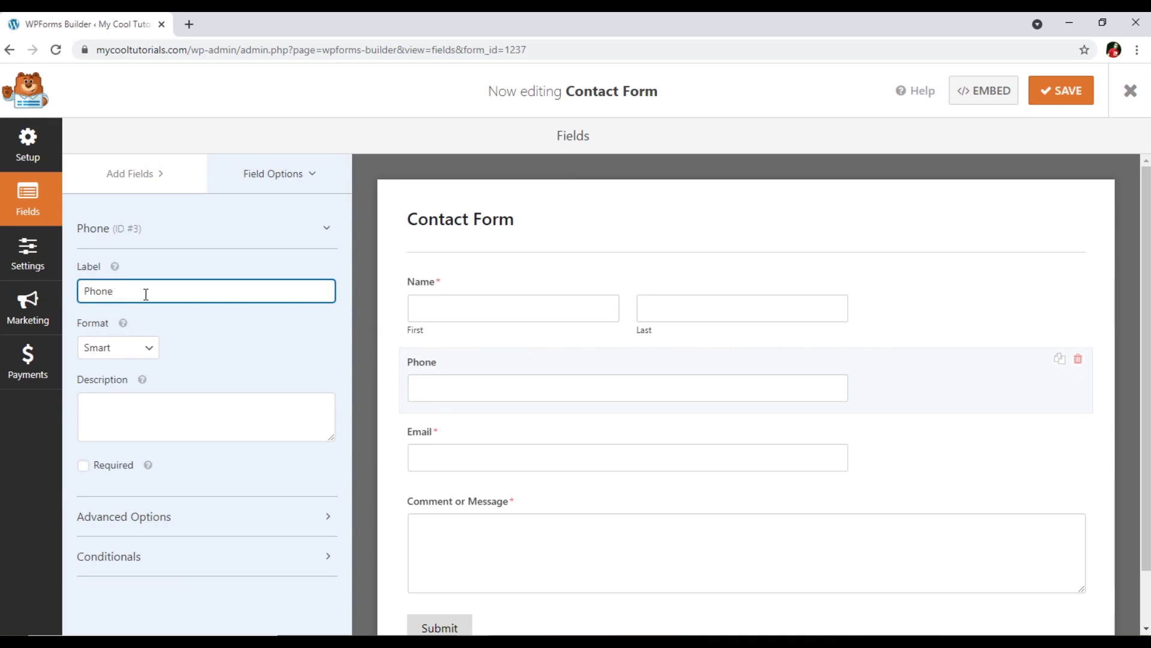
text(Number)
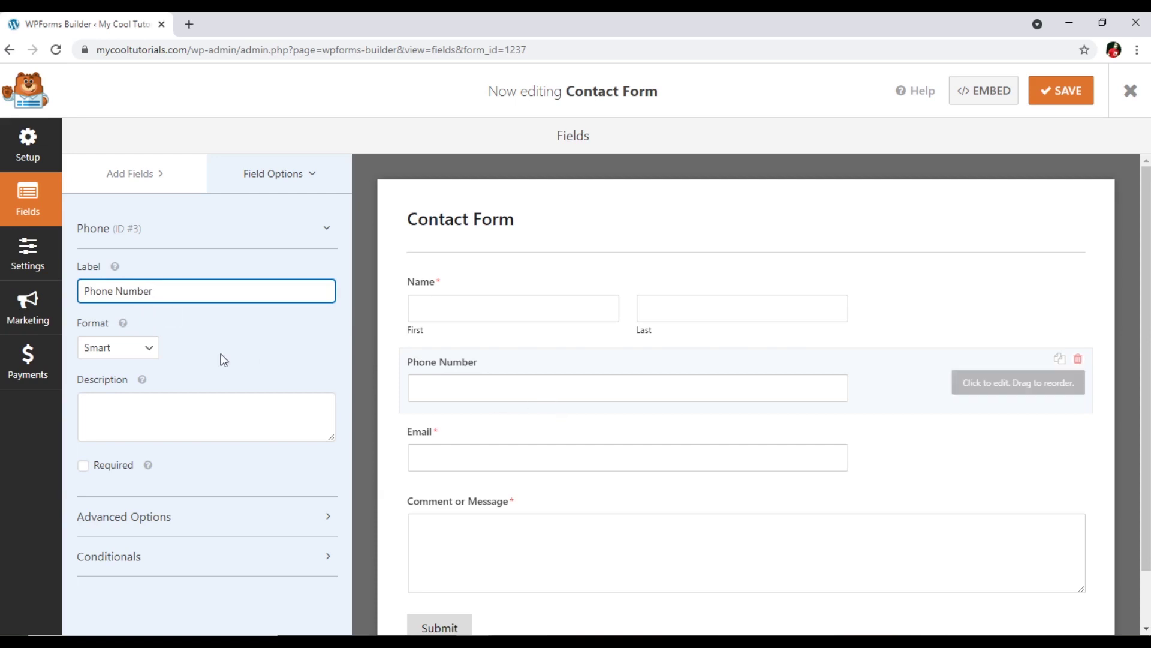
click(131, 355)
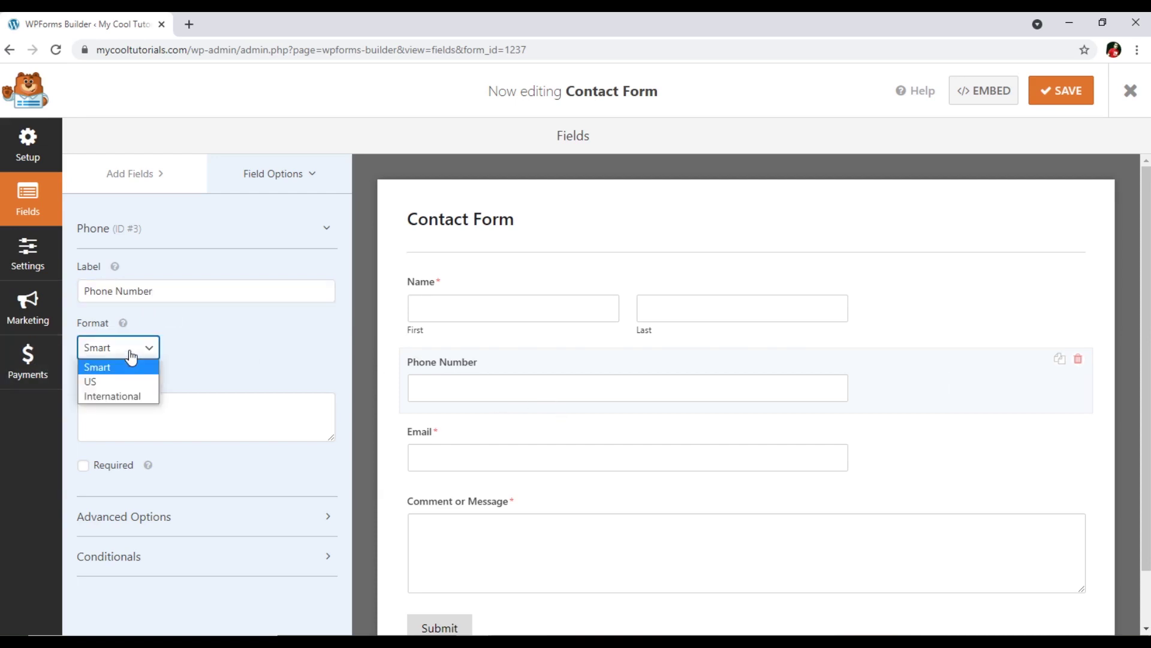
click(131, 355)
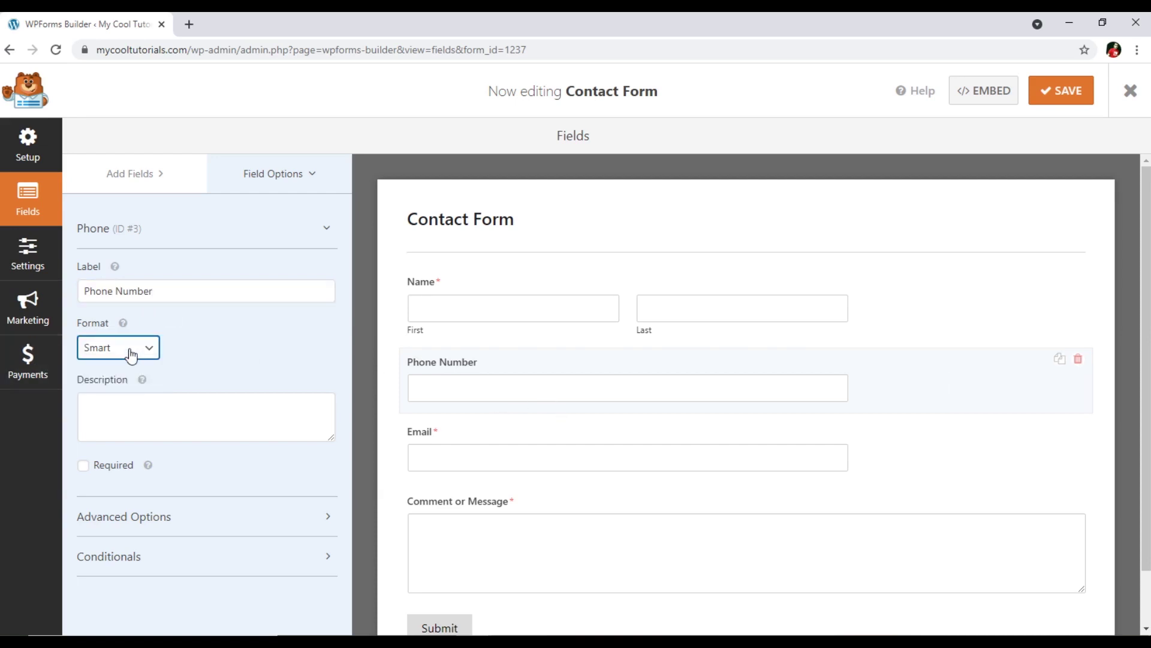
click(235, 421)
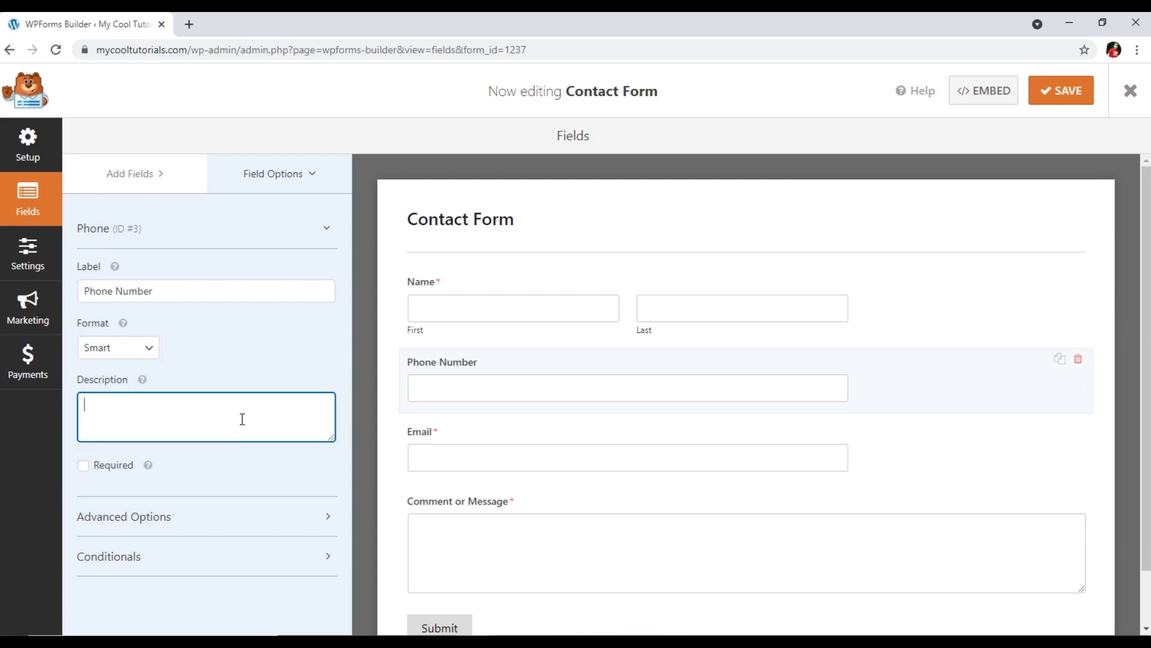
text(Phone Number Here)
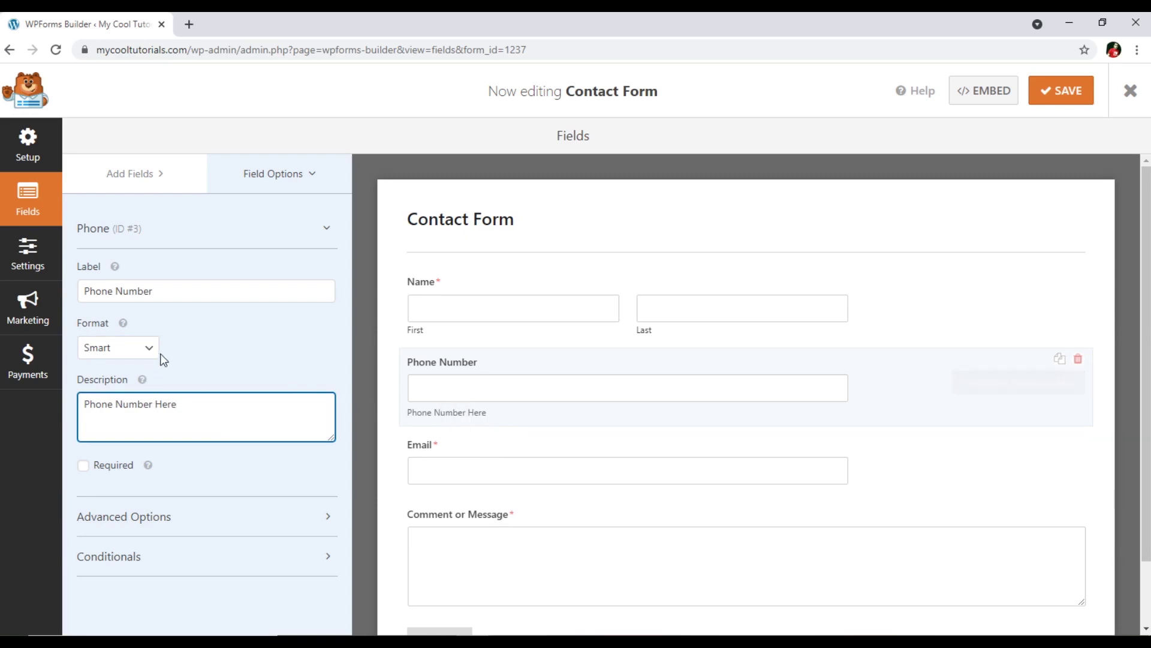
Step: Try the US and International formats on the phone field and return the format to Smart
click(138, 349)
click(149, 381)
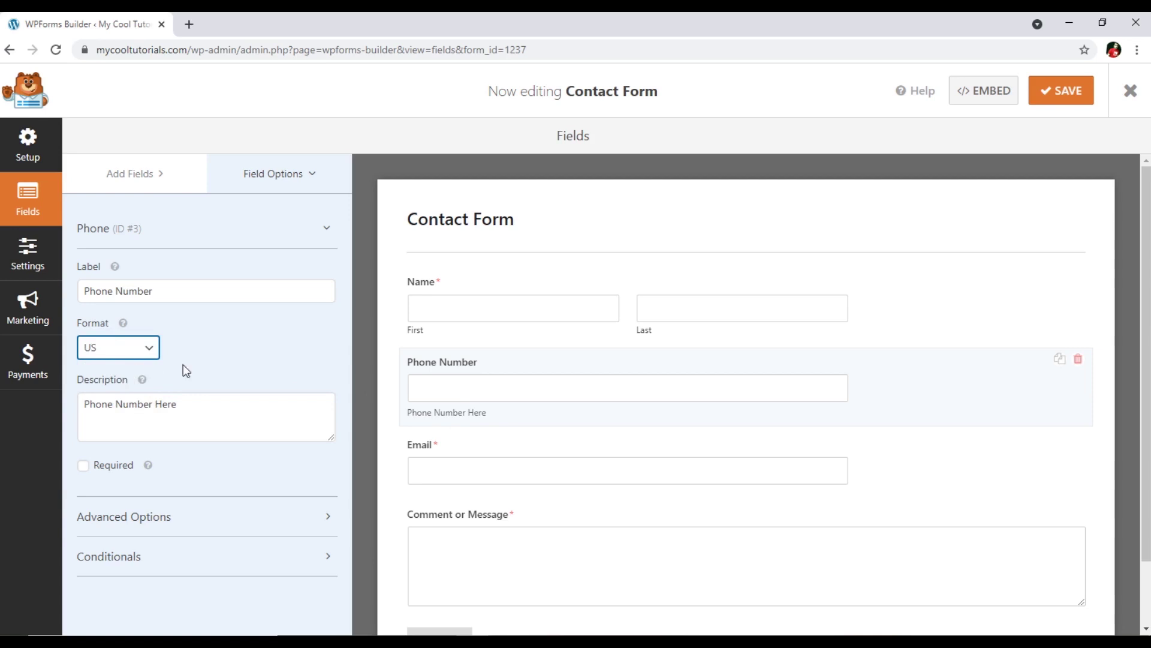
click(150, 350)
click(117, 398)
click(152, 354)
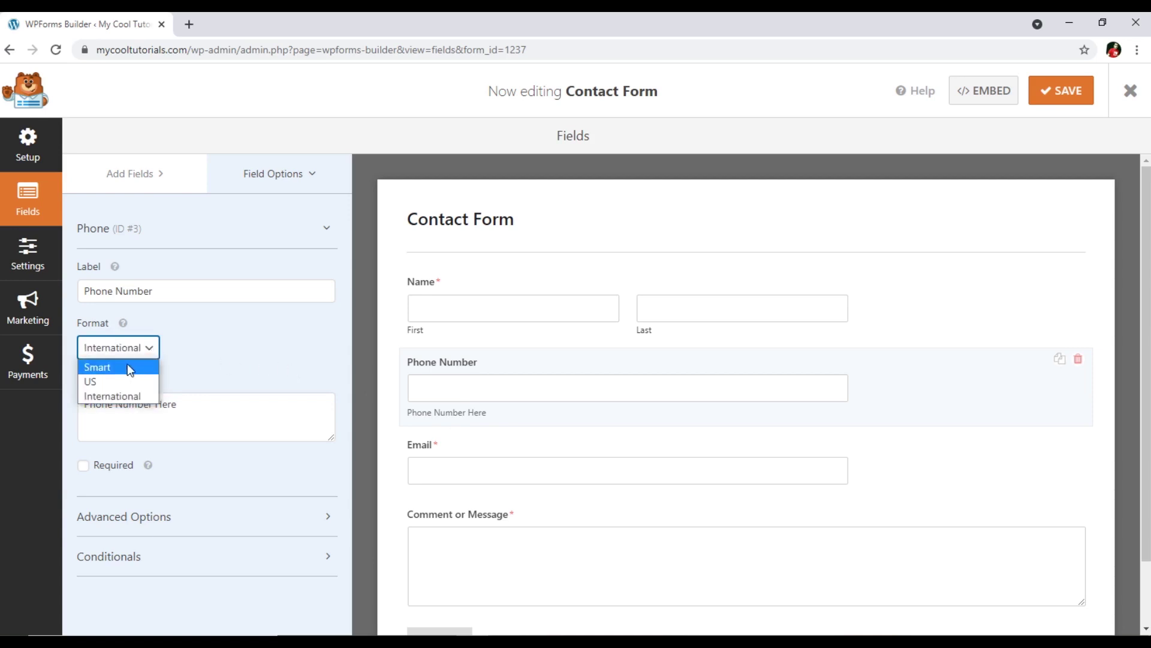
click(127, 365)
Step: Make the Phone Number field required
mouse_move(124, 323)
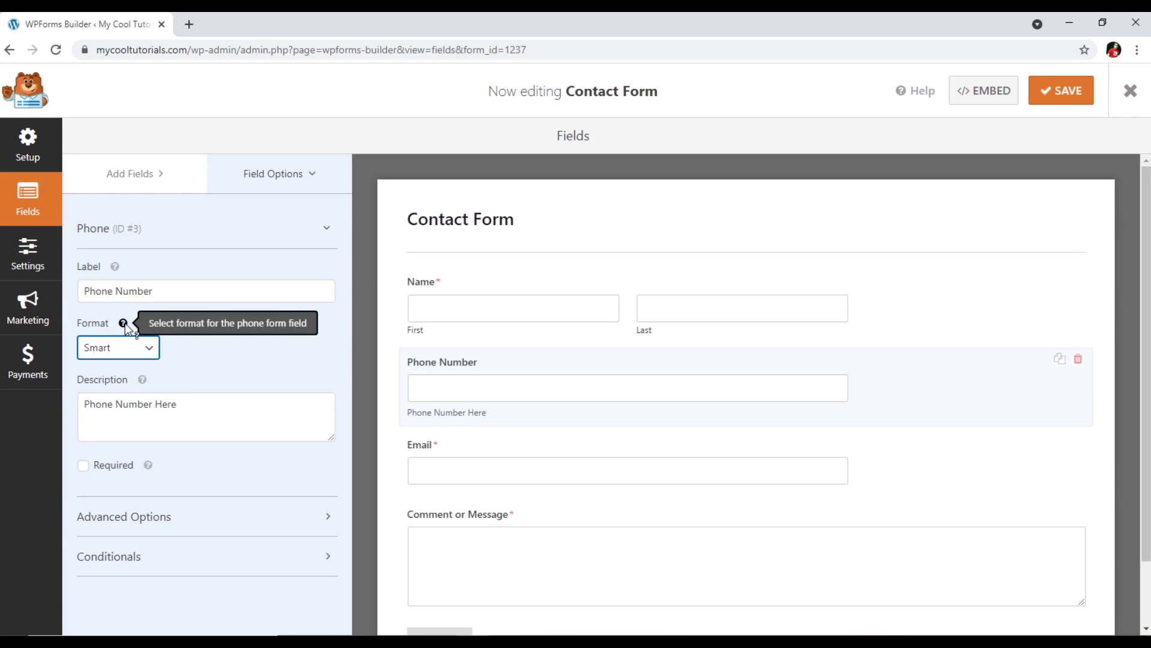
click(216, 413)
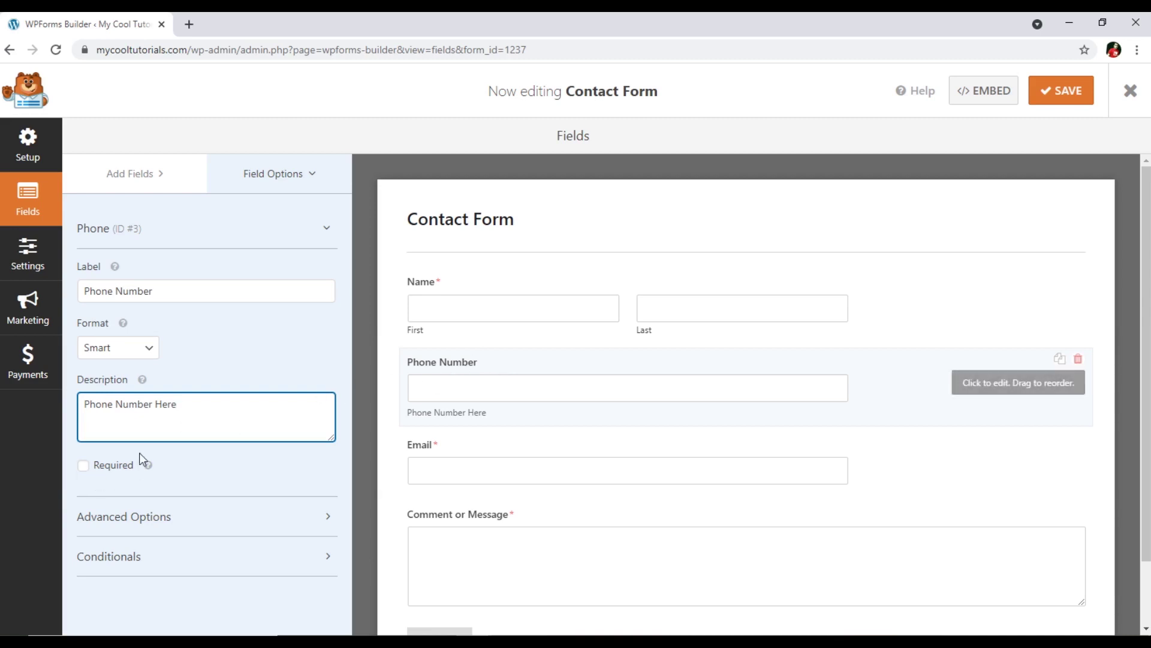
click(85, 469)
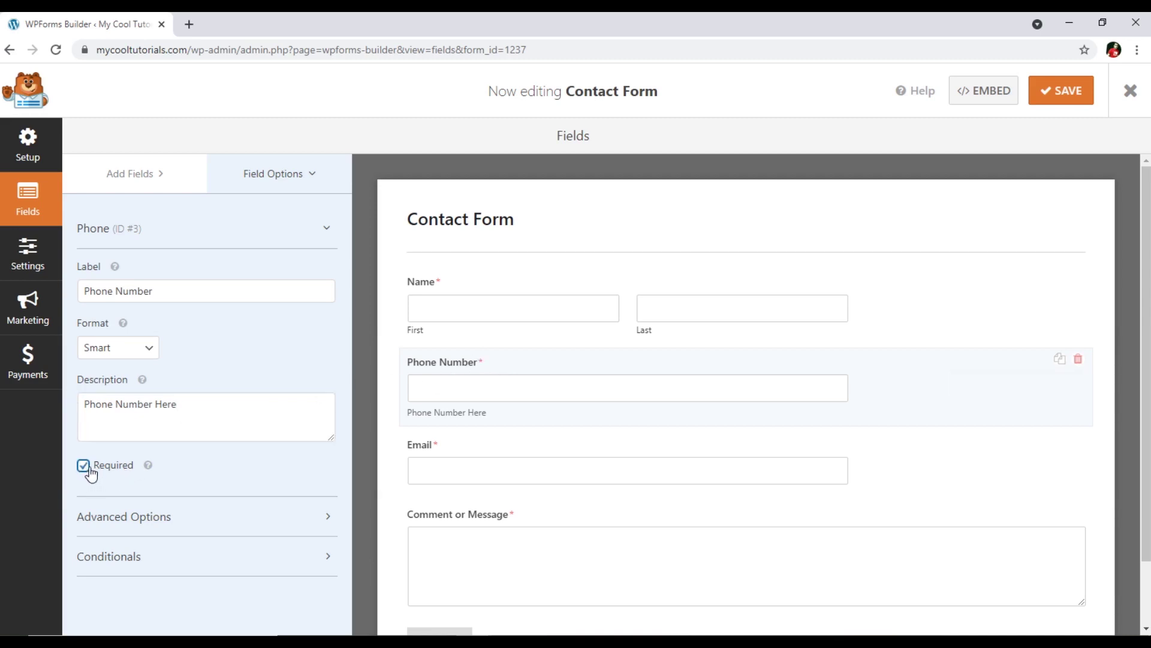
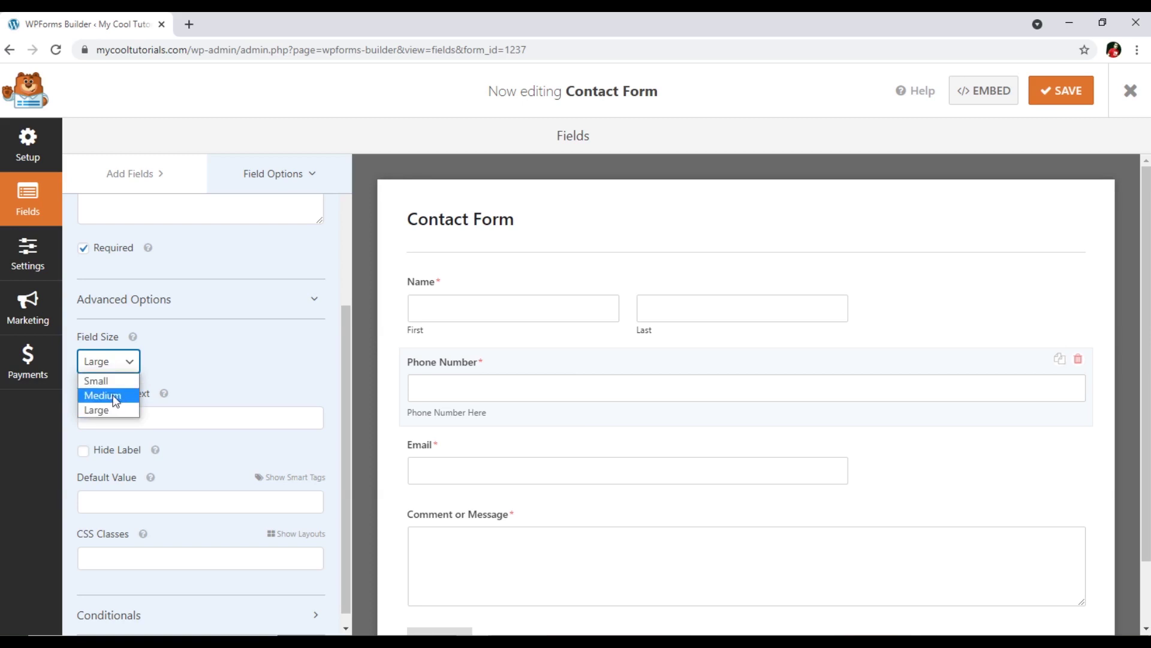
Step: Set the Phone Number field's size to Medium and its placeholder text to "Type your Phone Number"
click(114, 396)
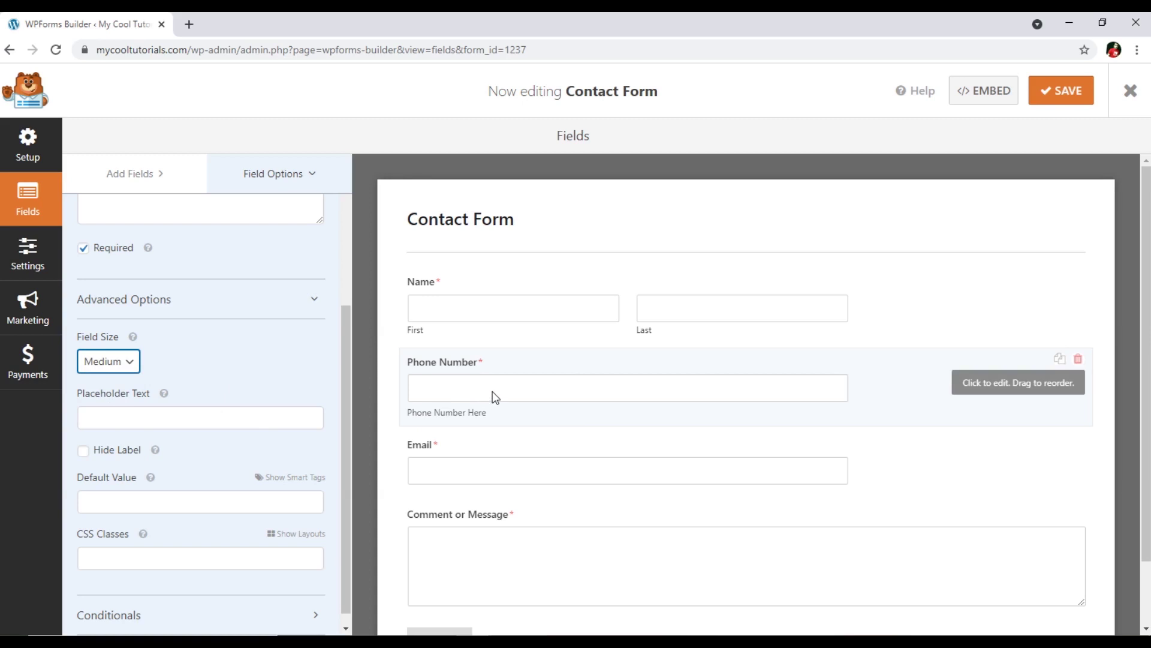
click(176, 427)
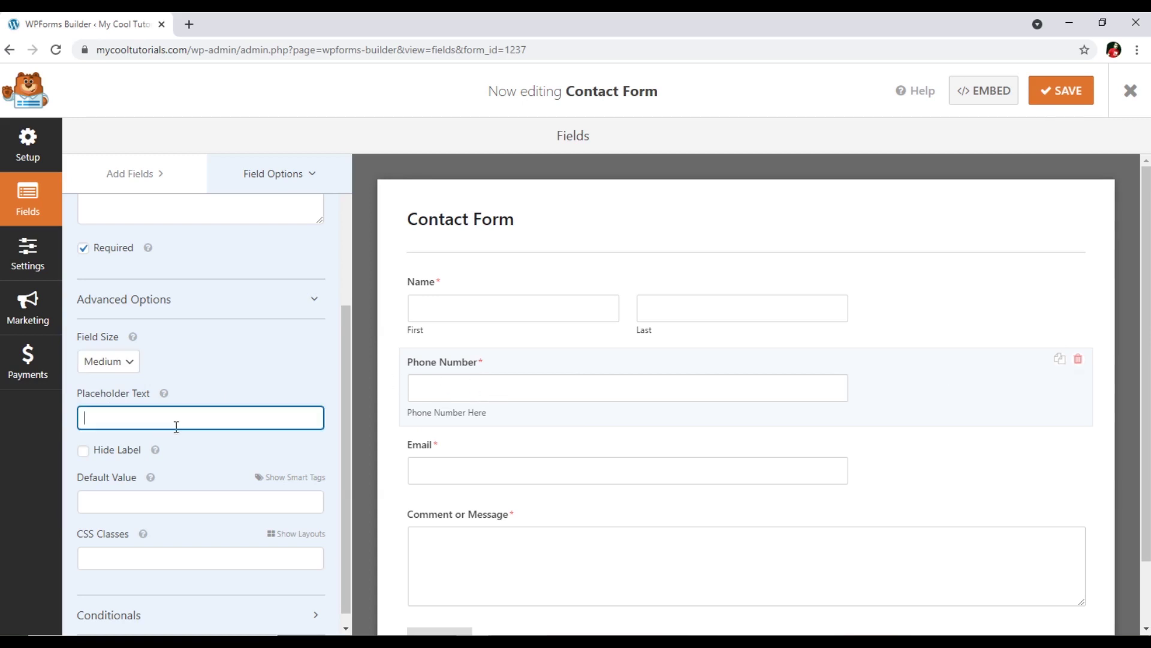
text(Type your Phone Number)
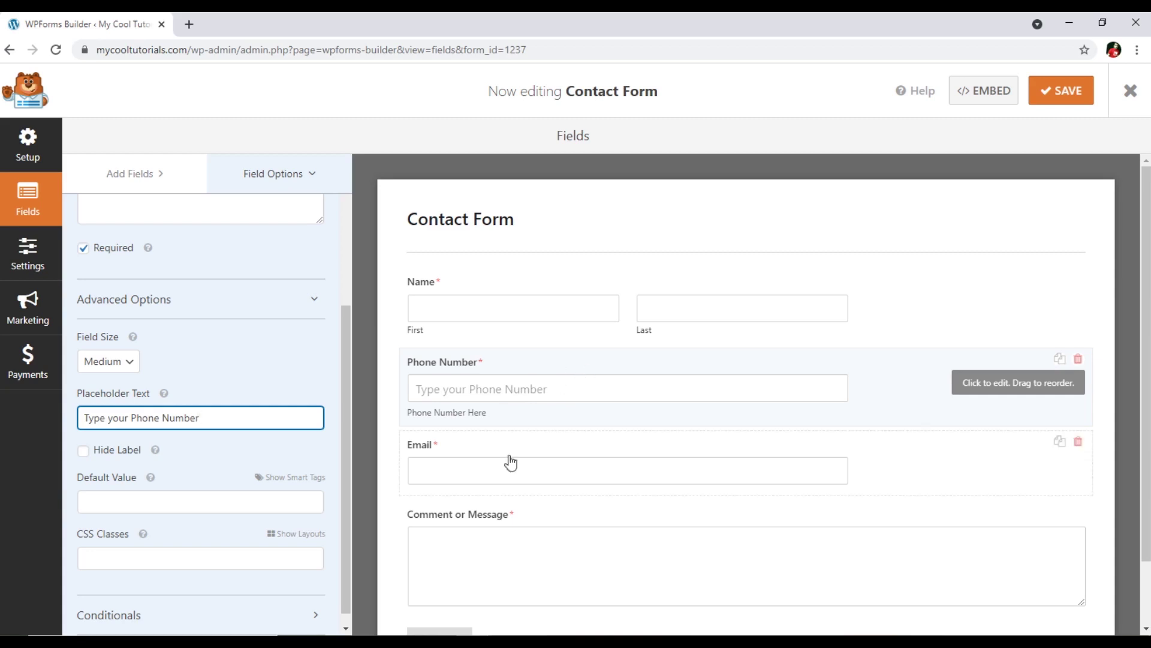
Step: Try hiding the Phone Number field's label and turn the label back on
scroll(349, 477, down, 1)
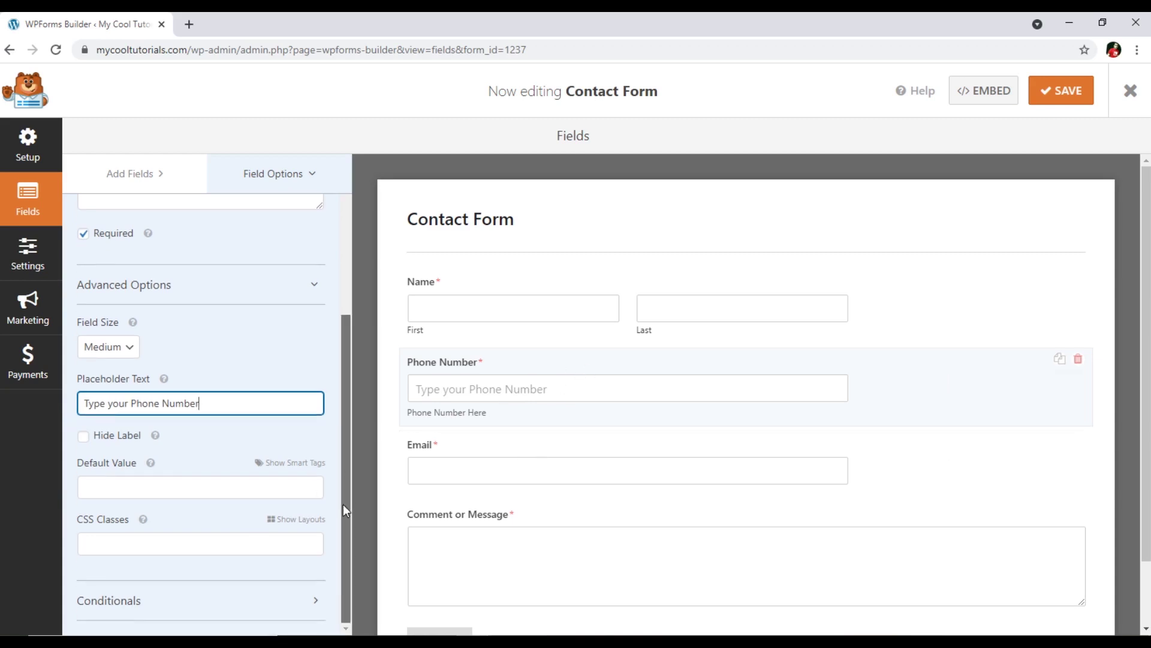
click(84, 436)
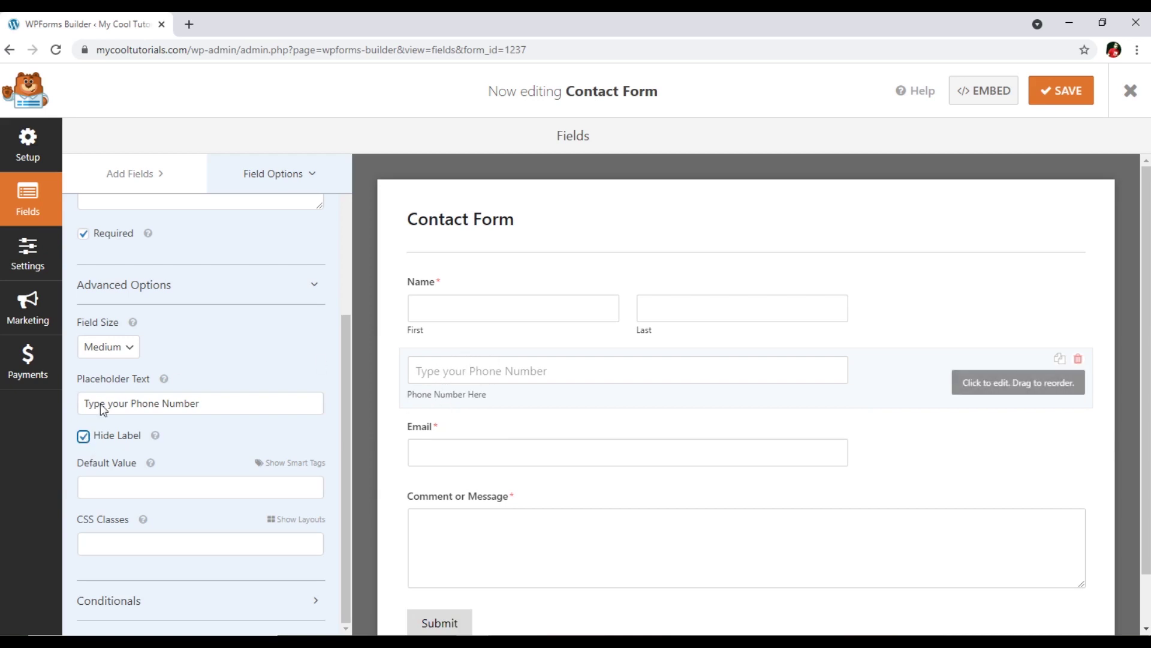
click(83, 436)
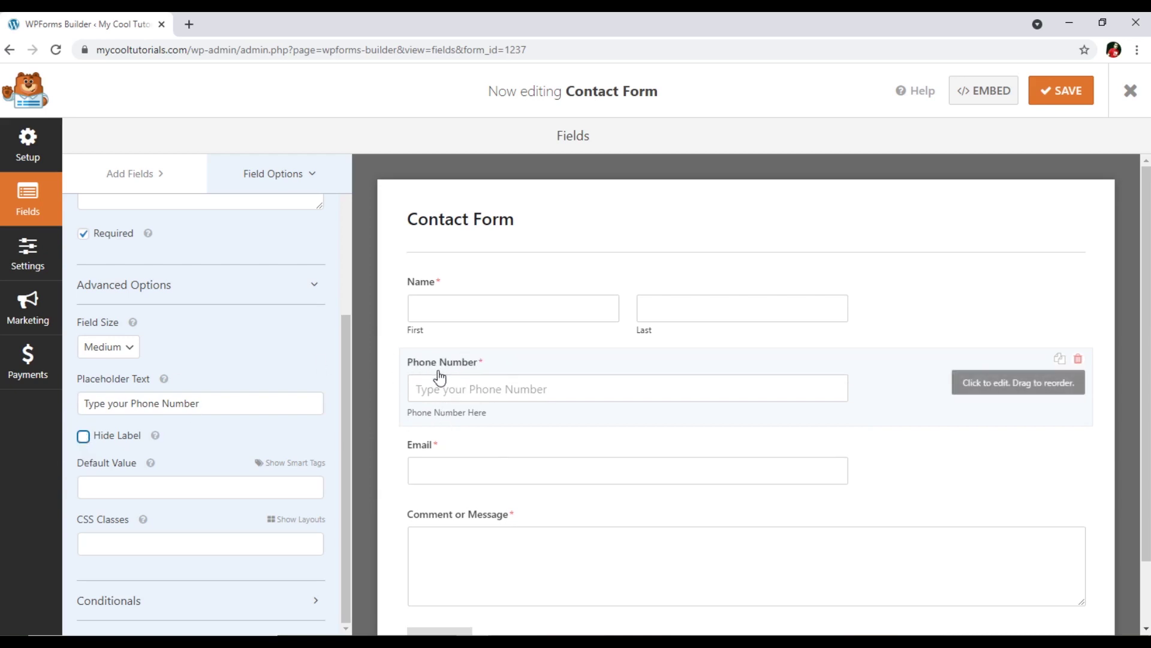
Step: Look through the Phone Number field's default value, CSS classes and conditional logic options without changing them
click(205, 489)
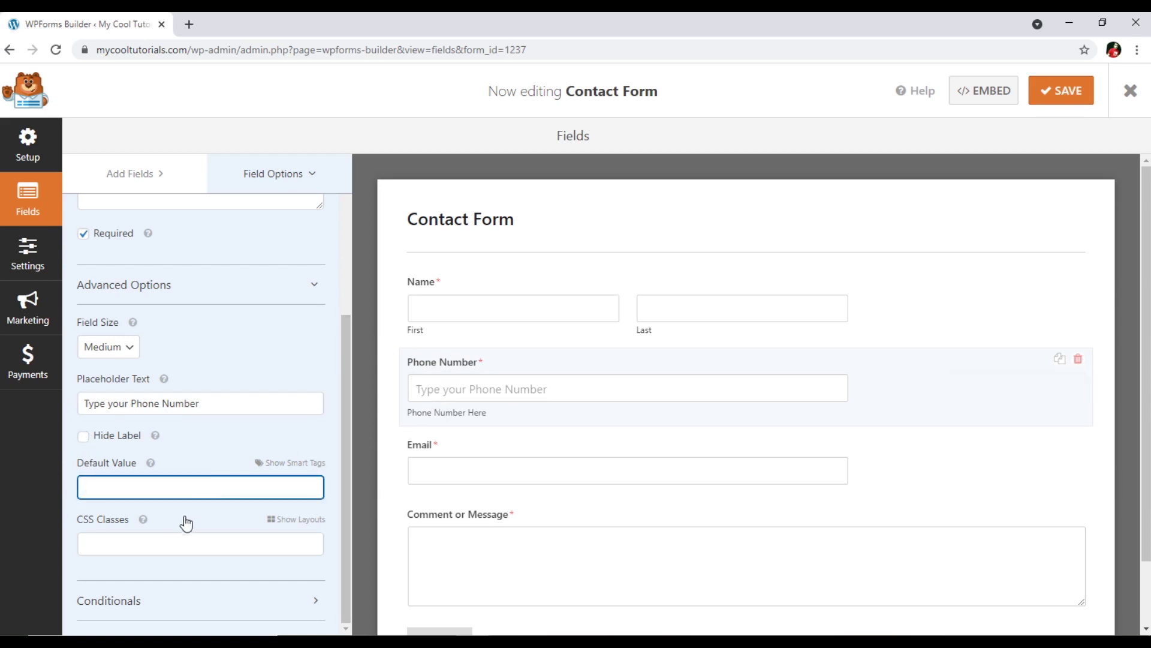
click(155, 548)
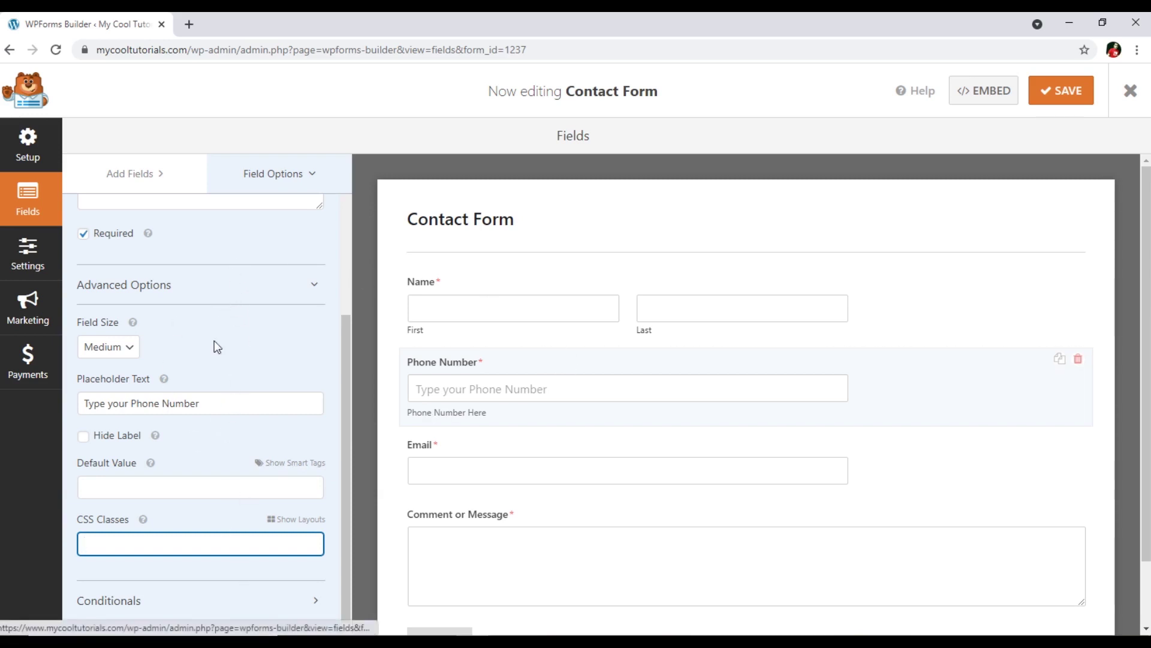
scroll(210, 560, down, 1)
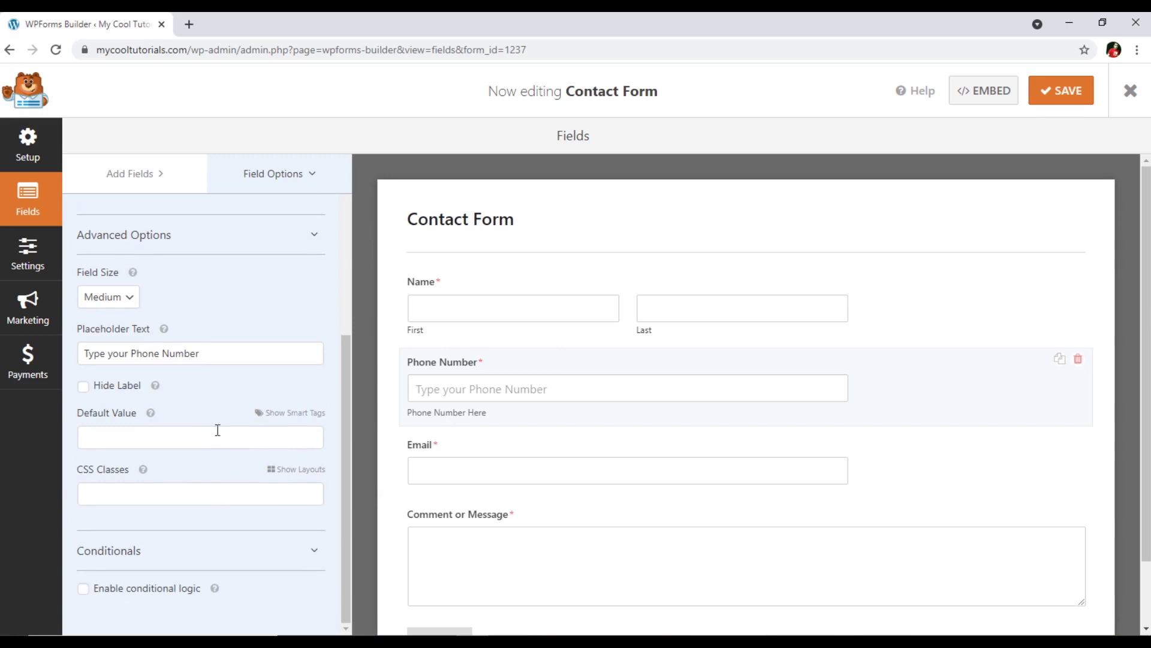
scroll(207, 432, up, 5)
Step: Return to the list of available fields, check the form layout and save the contact form
click(137, 180)
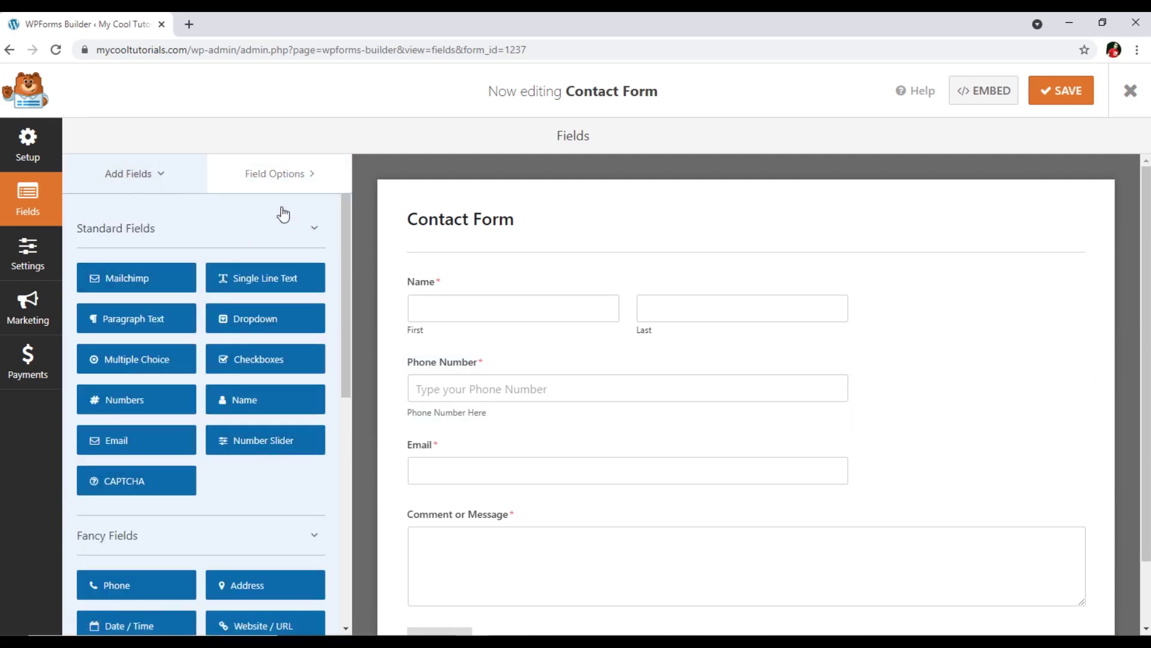
click(277, 170)
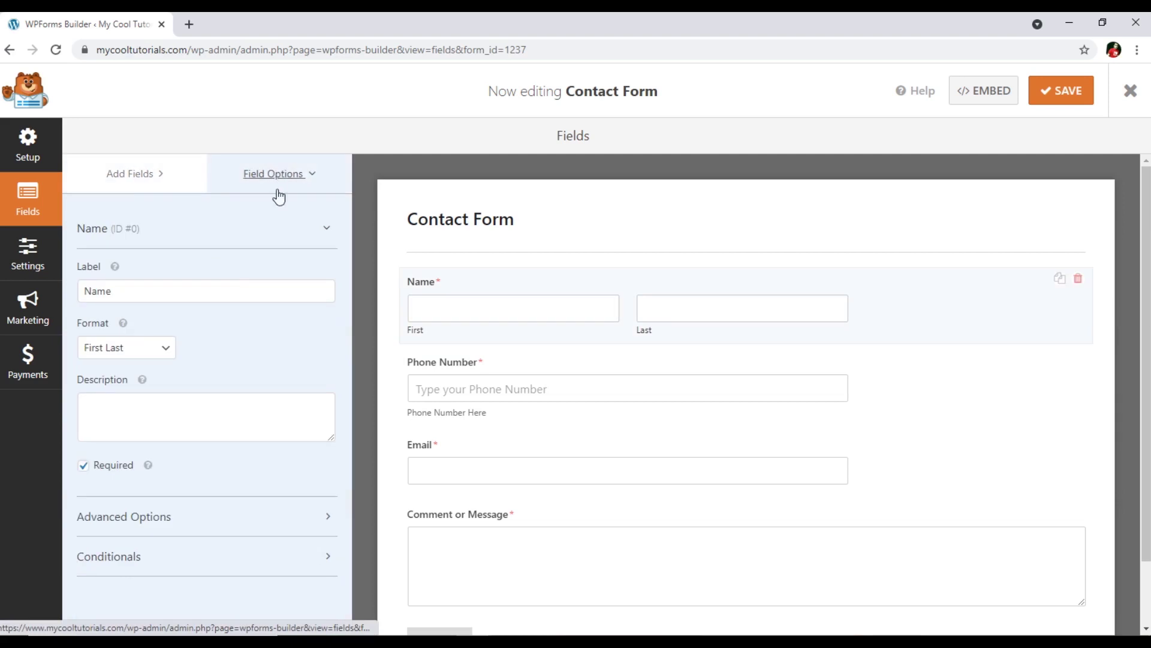
click(154, 190)
scroll(647, 396, down, 2)
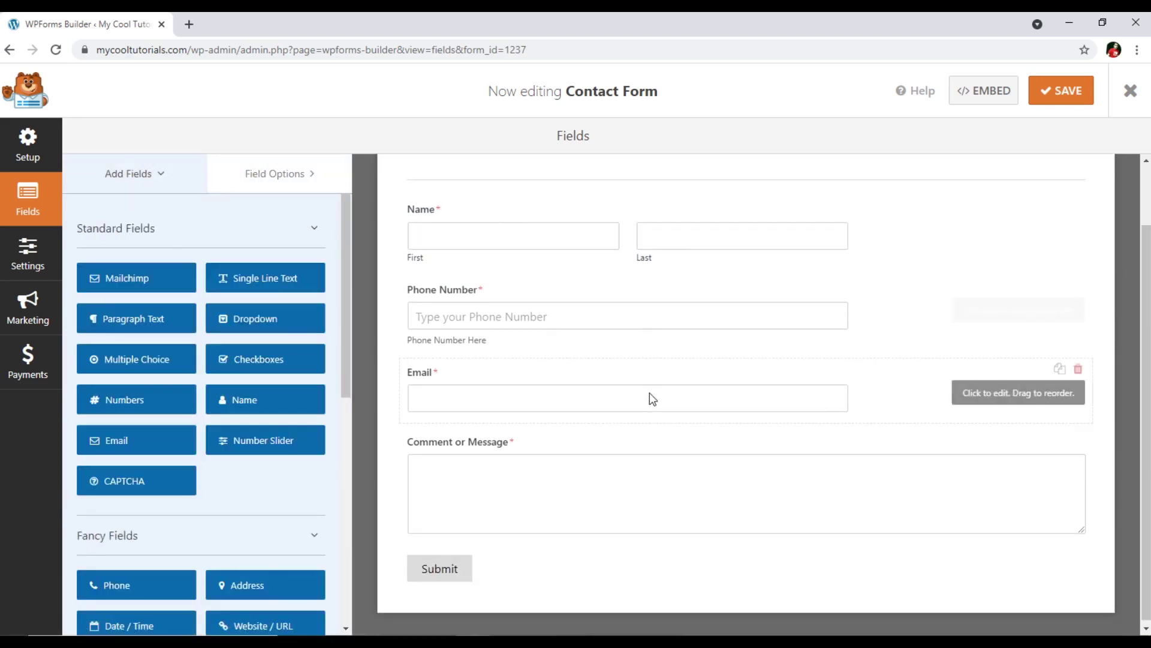
scroll(650, 395, up, 2)
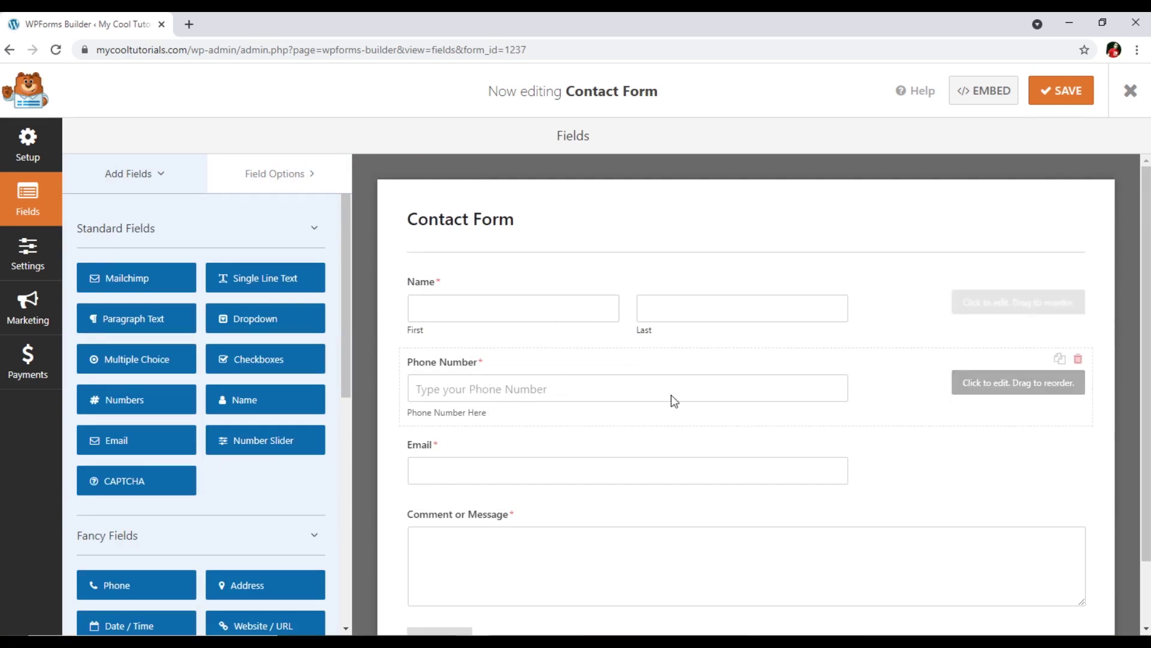
click(1077, 103)
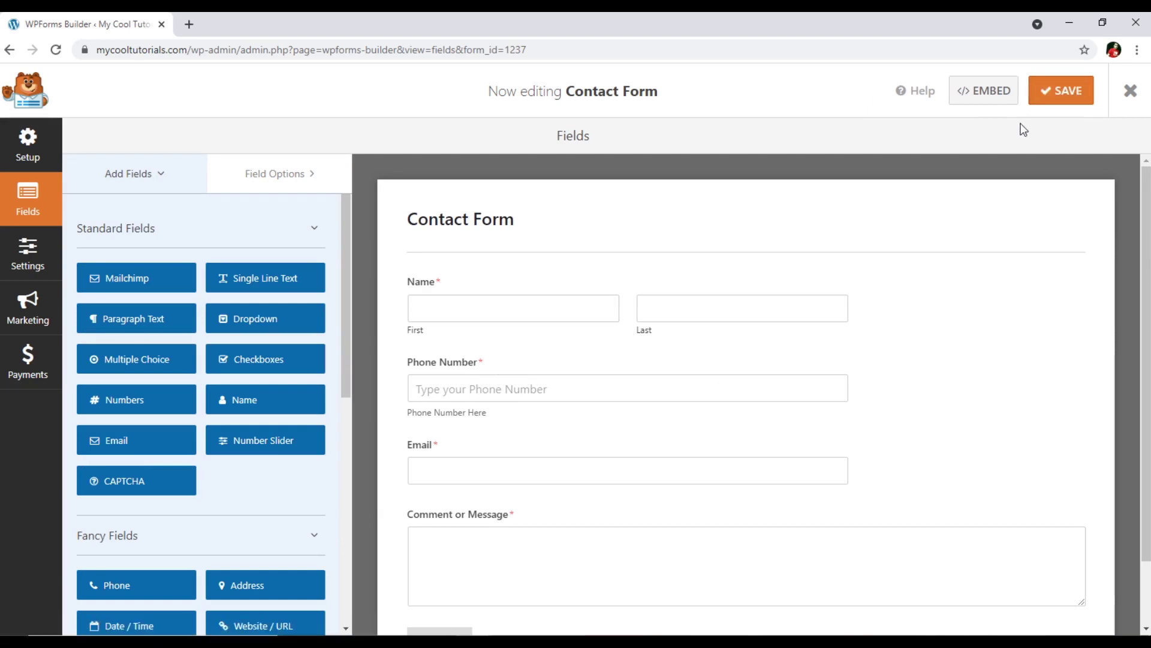
Step: Review the form's General, Notifications and Confirmations settings
click(30, 263)
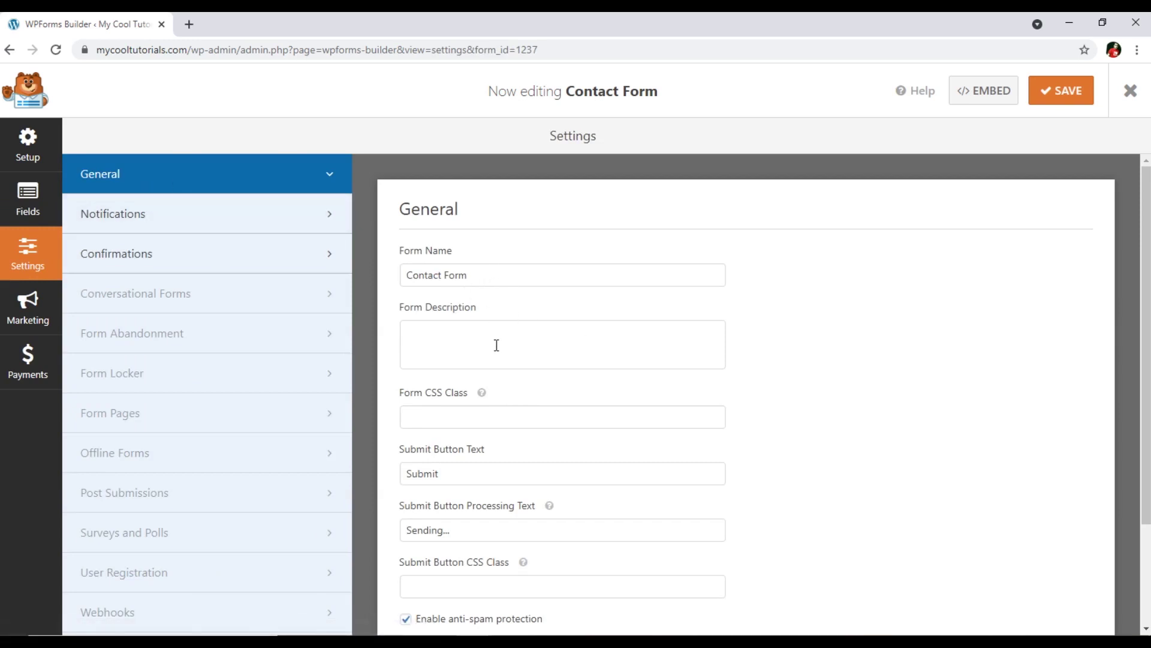
scroll(497, 351, down, 2)
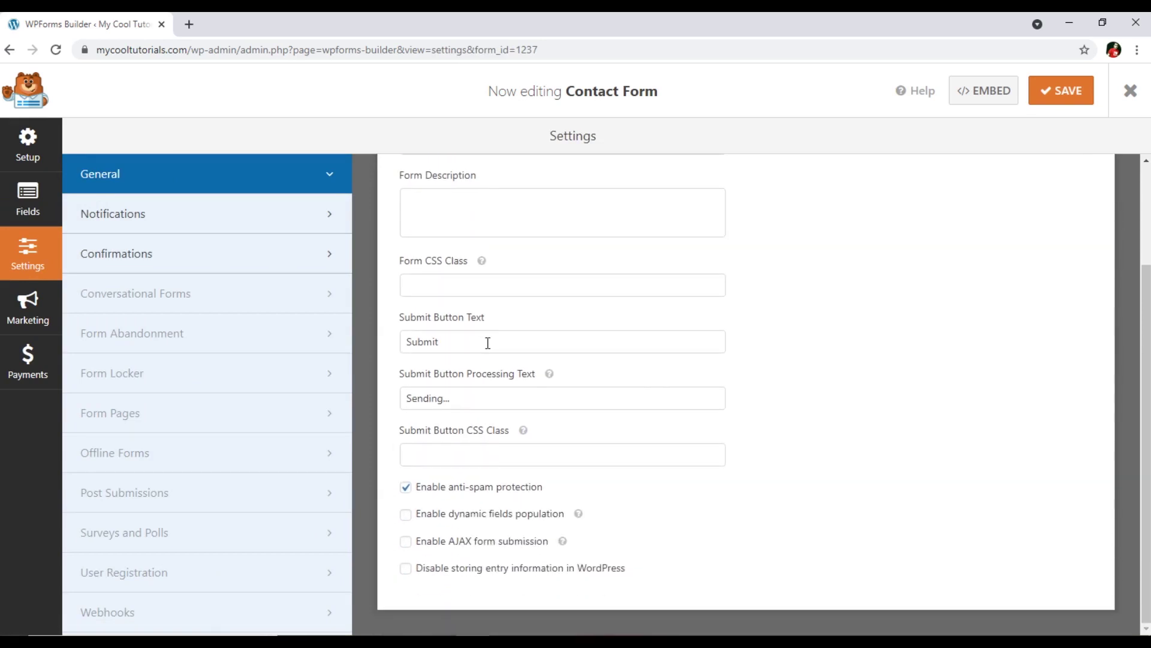
click(123, 216)
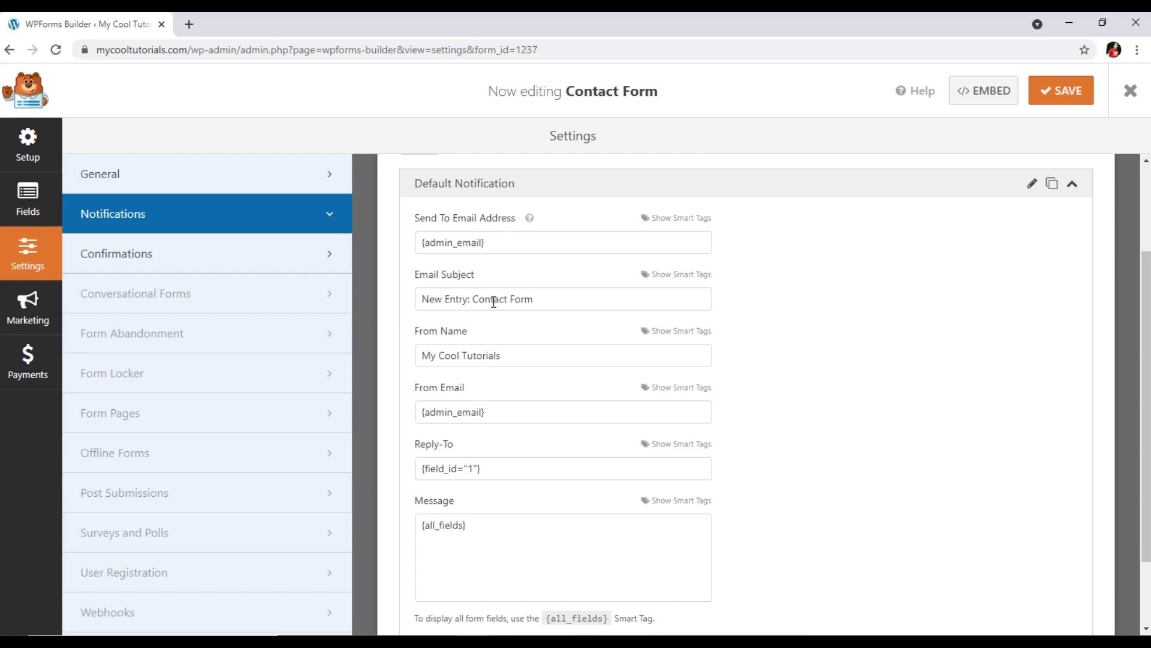
click(214, 262)
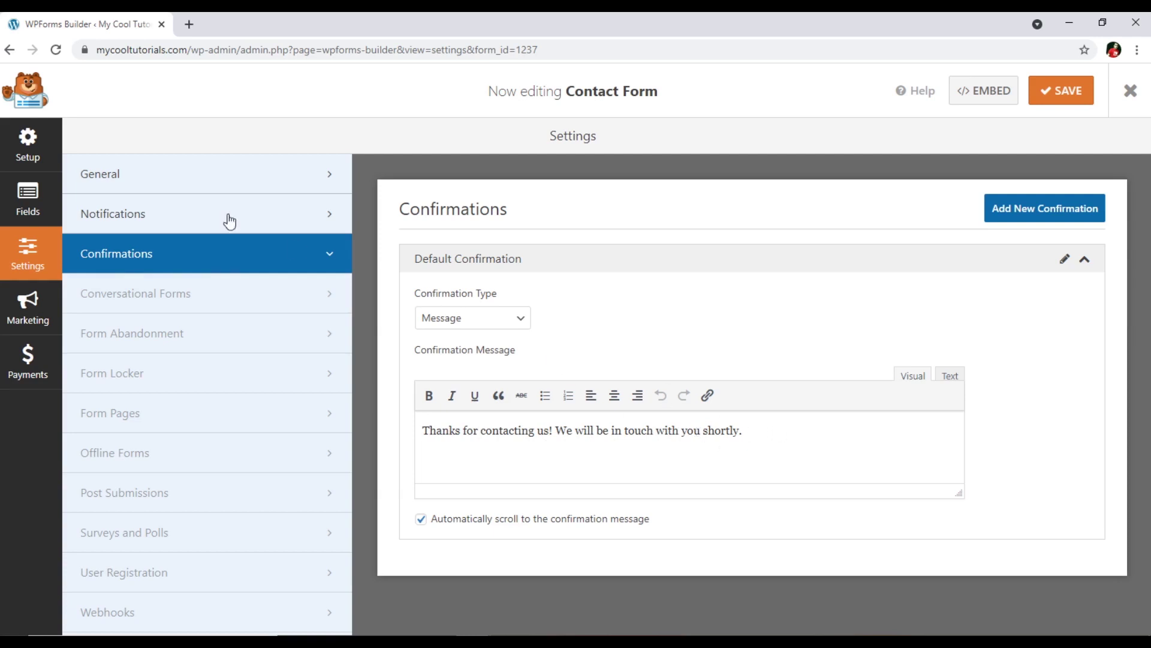
click(154, 174)
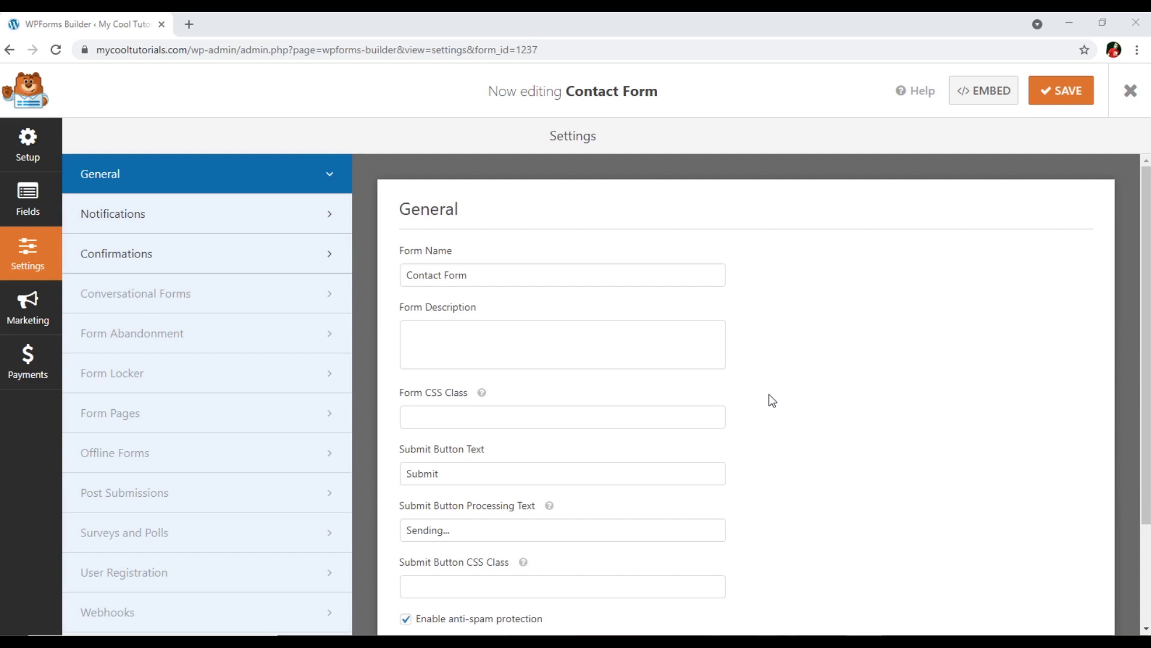
Step: Embed the contact form in a new page named "Contact Our Company"
click(985, 98)
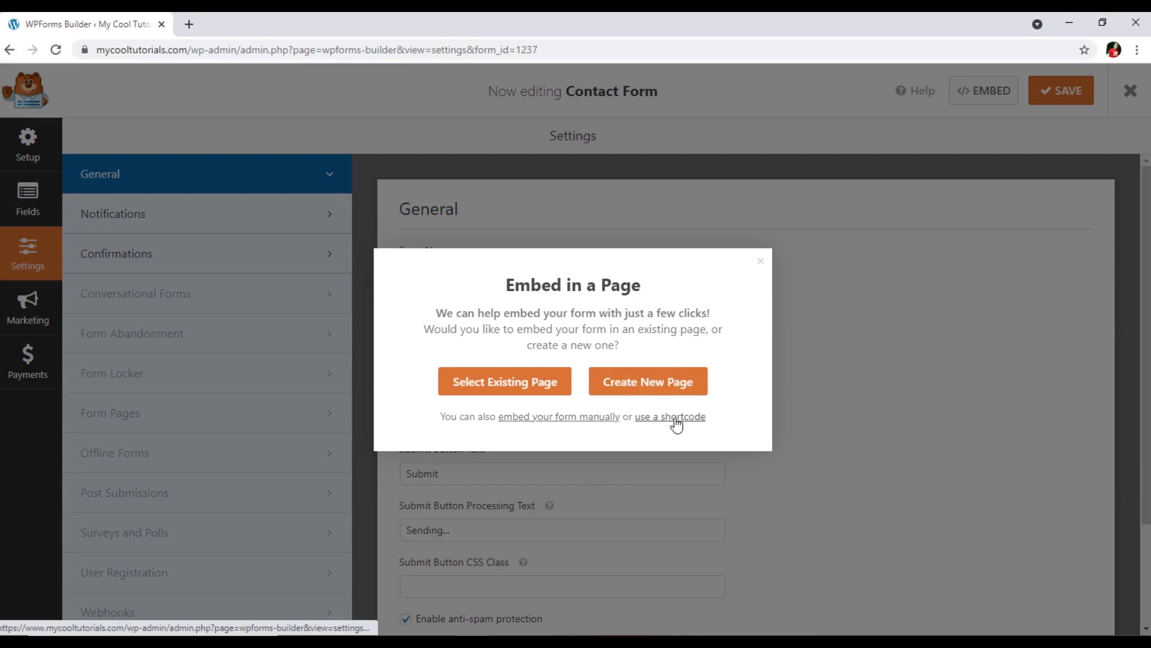
click(654, 384)
click(551, 366)
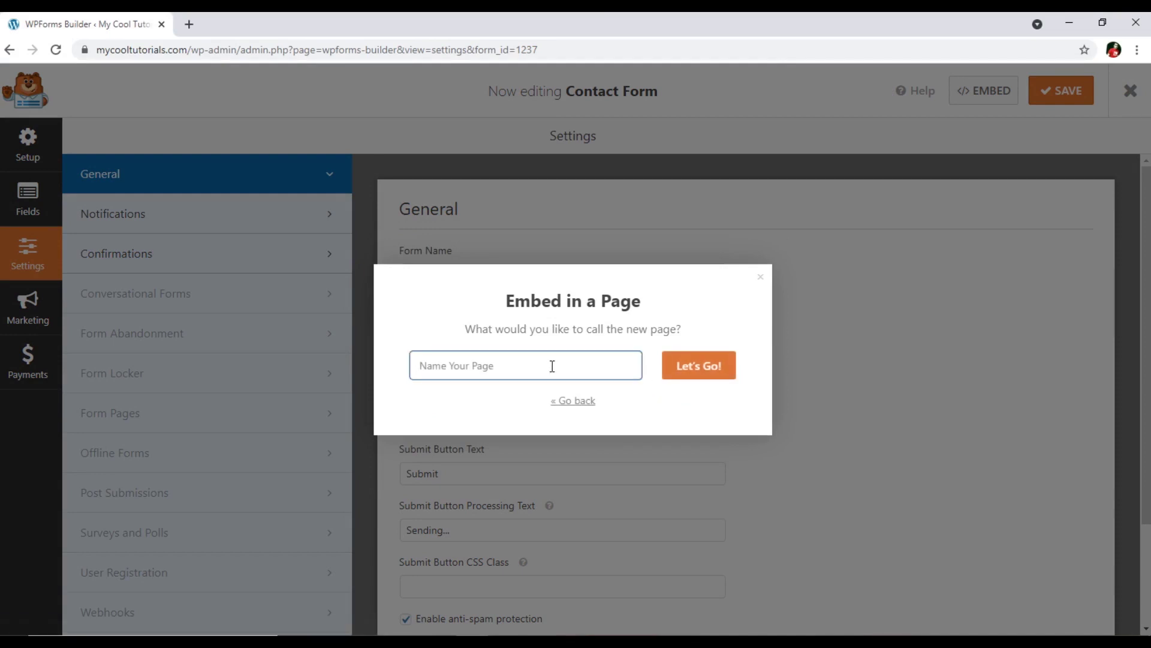
text(Contact Company)
click(456, 367)
text(Our)
click(713, 372)
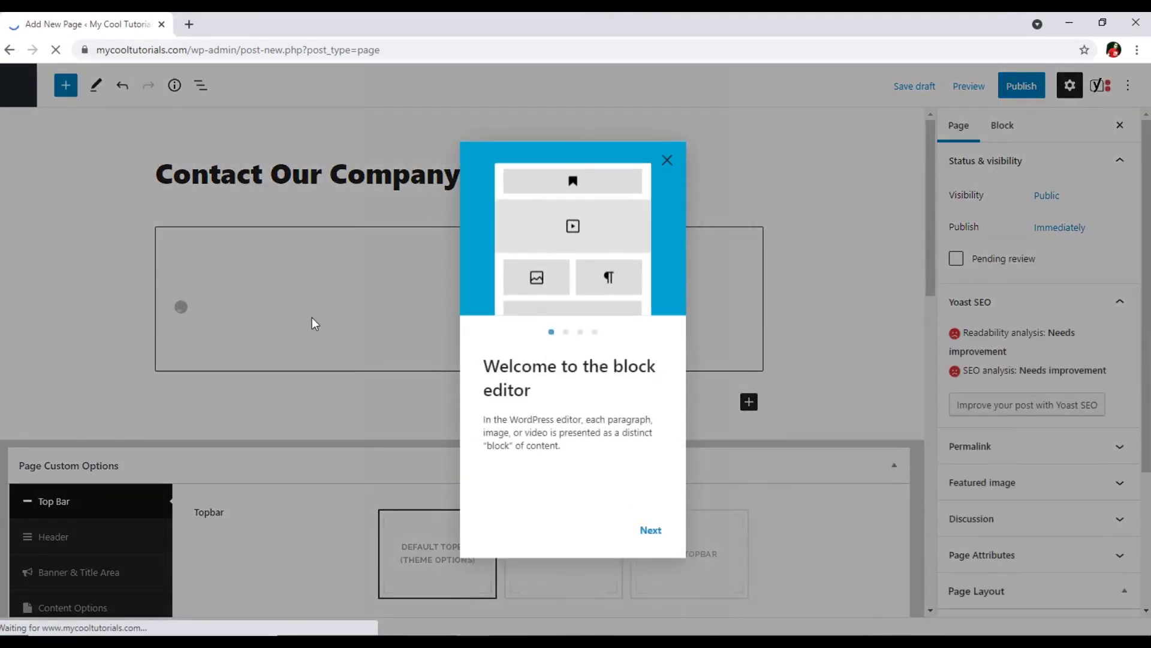
Step: Dismiss the block editor's welcome guide and publish the Contact Our Company page
click(667, 160)
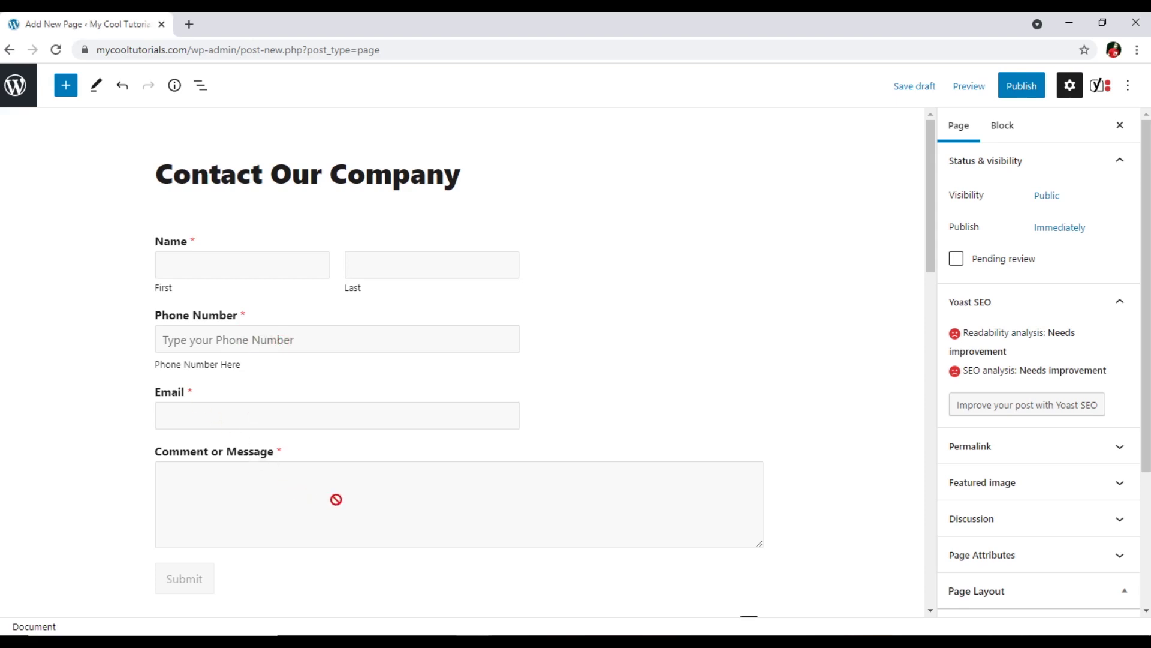
scroll(171, 466, down, 3)
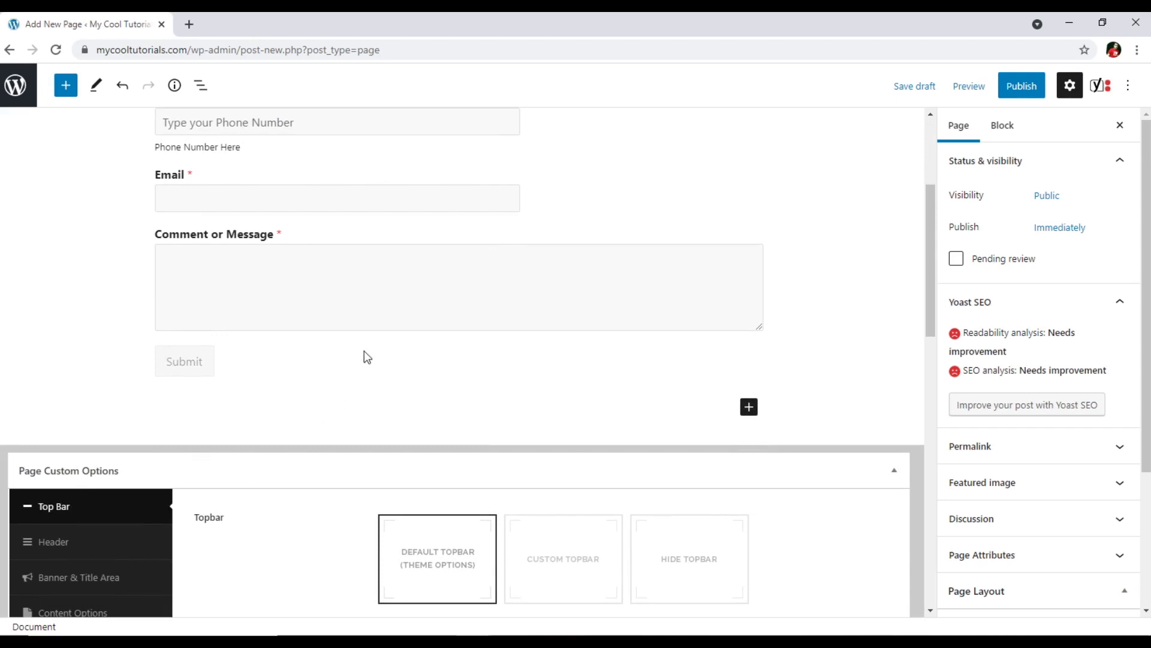
scroll(362, 354, up, 3)
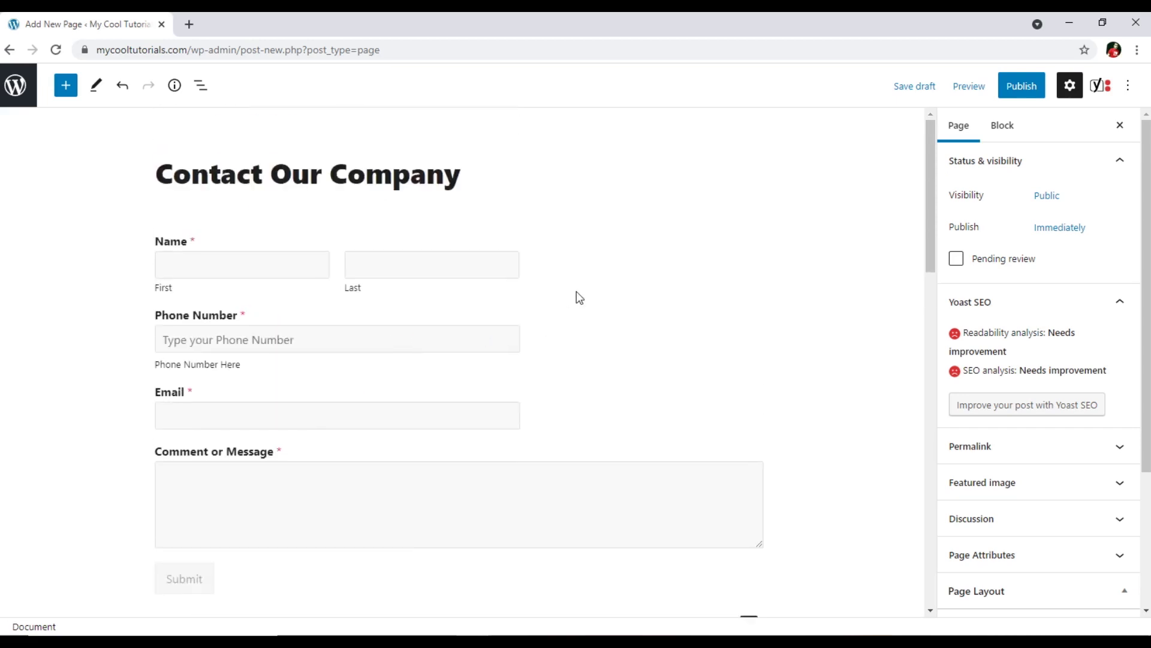
click(1026, 91)
click(1015, 84)
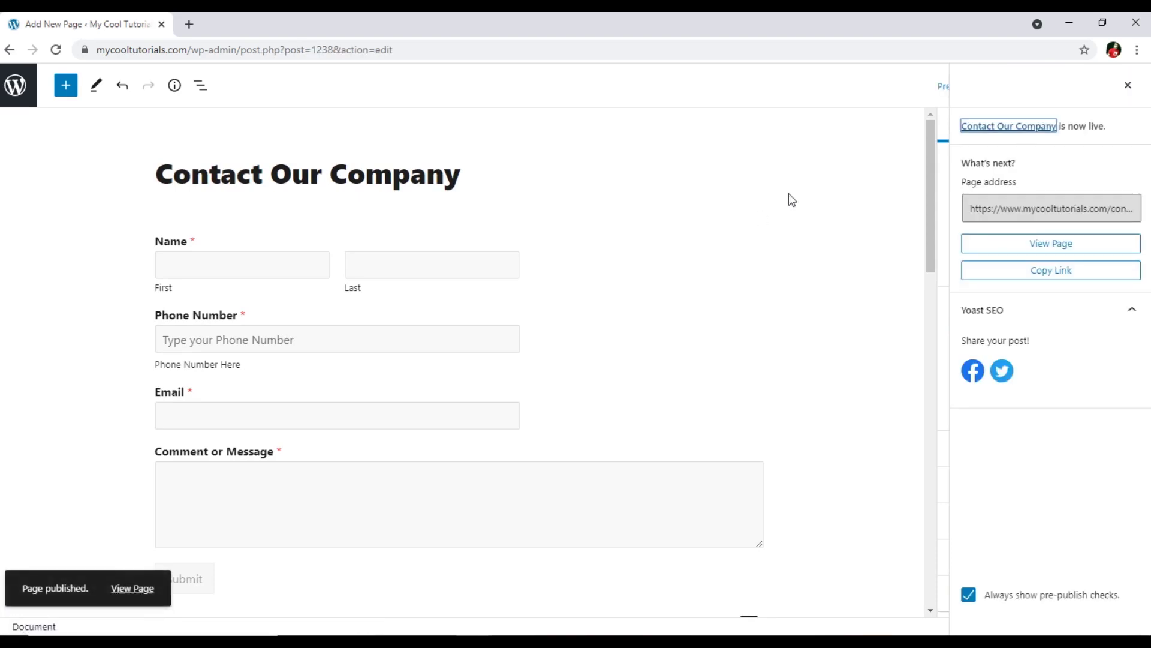
Step: Preview the published page in a new tab and accept the site's cookie notice
click(946, 90)
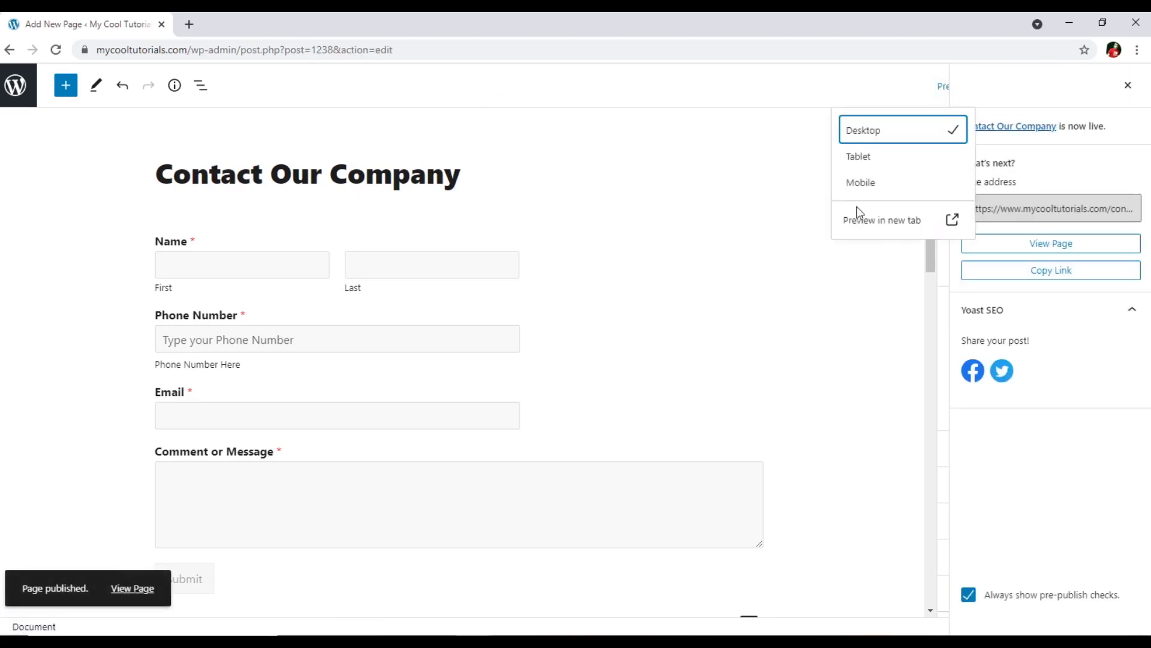
click(888, 221)
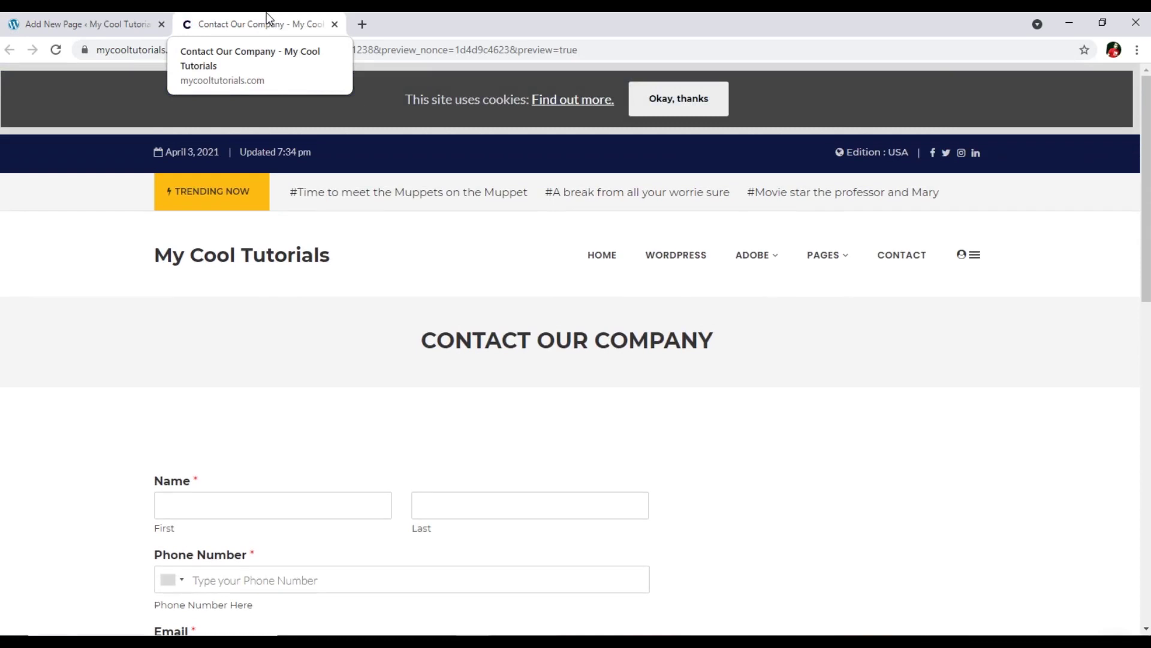
scroll(601, 391, down, 2)
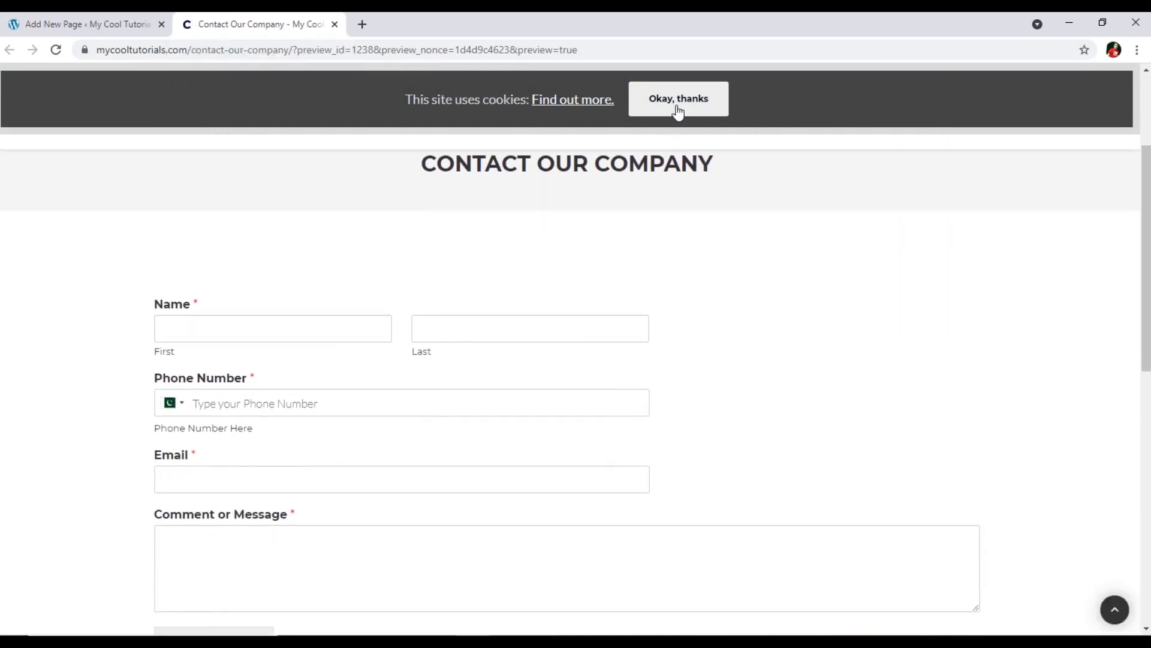
click(678, 99)
Step: Examine the contact form on the previewed page, including its name, phone, email and message fields
scroll(524, 346, down, 1)
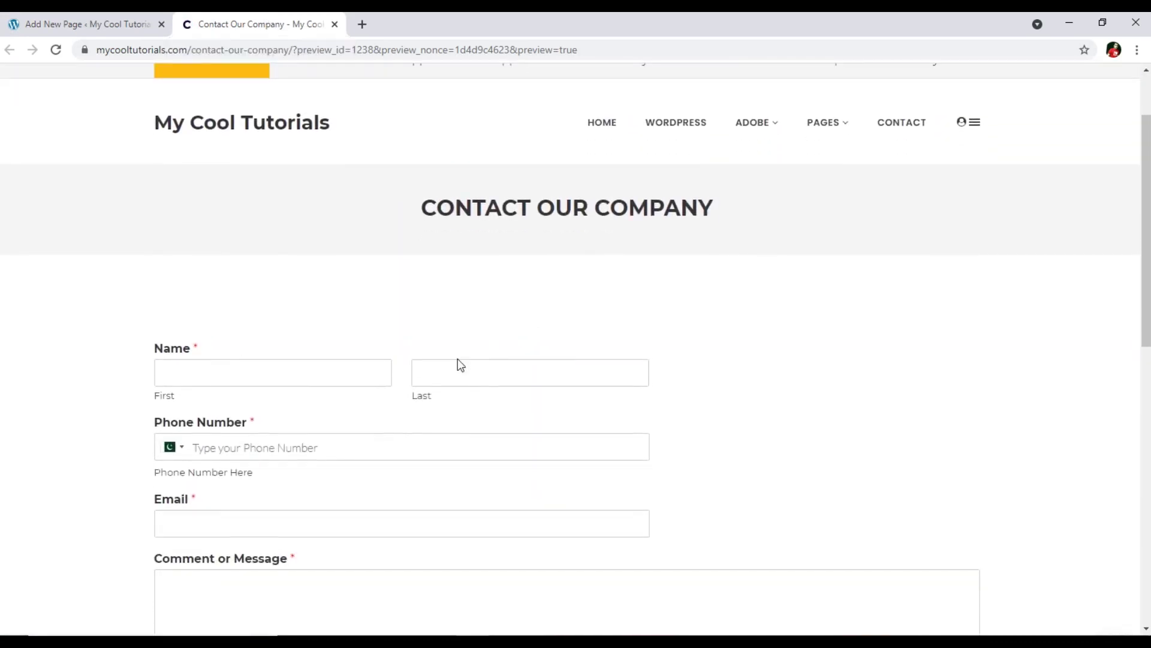
scroll(434, 208, down, 2)
scroll(593, 272, up, 2)
scroll(597, 270, down, 2)
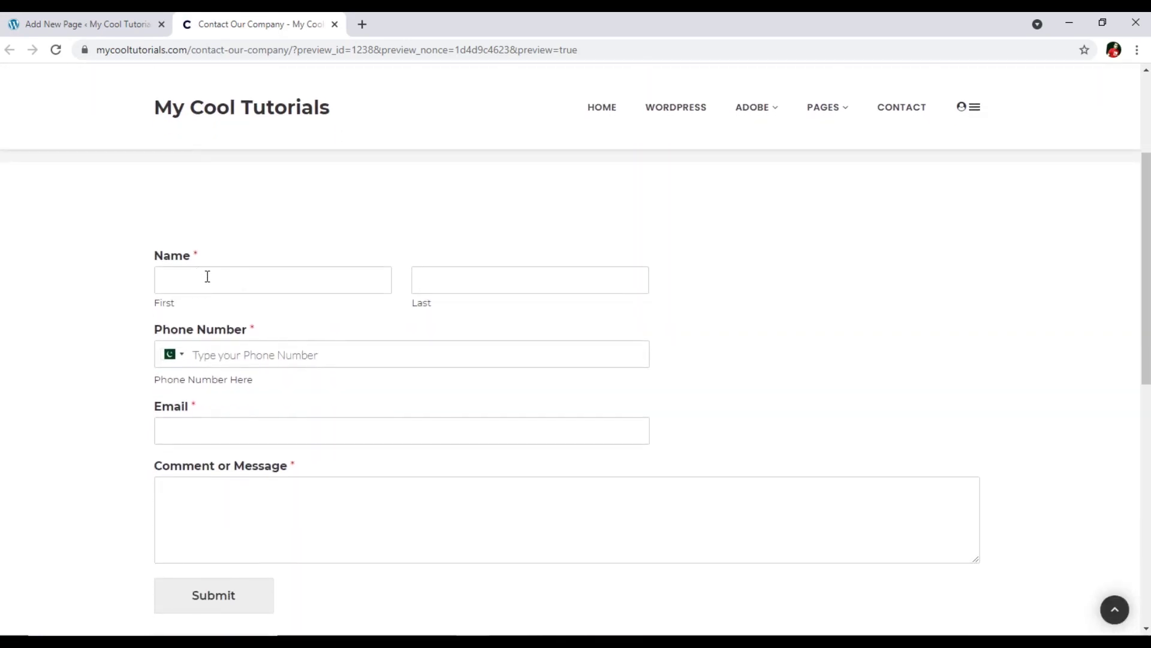
click(207, 277)
click(442, 277)
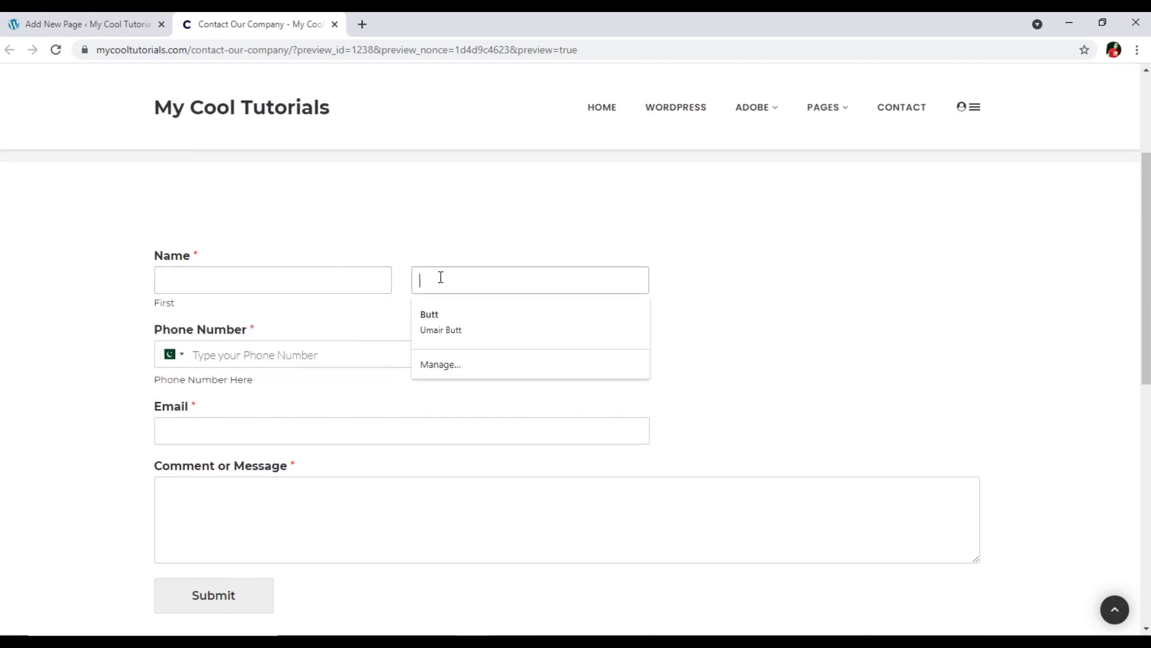
click(84, 276)
scroll(74, 362, down, 3)
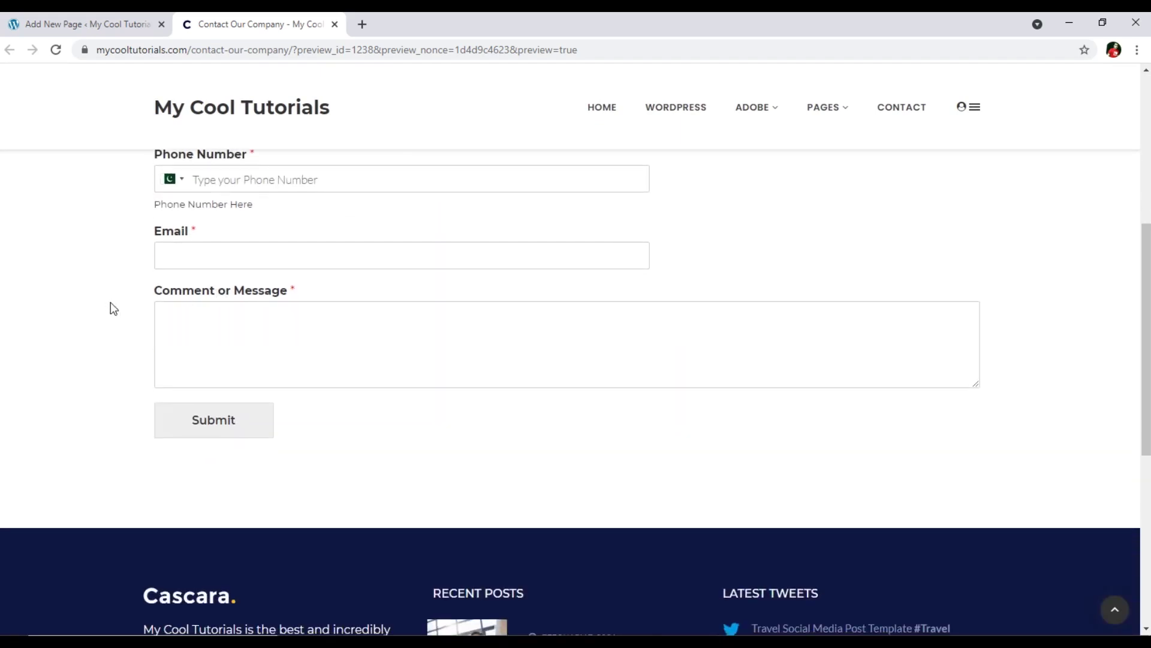
scroll(45, 326, up, 3)
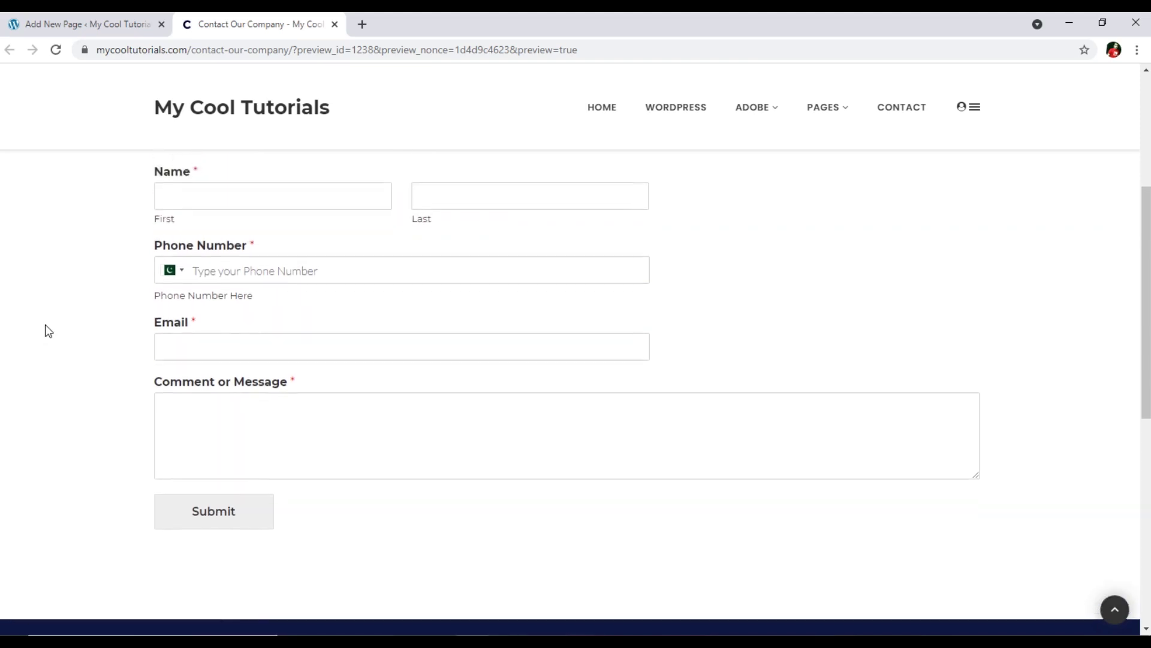